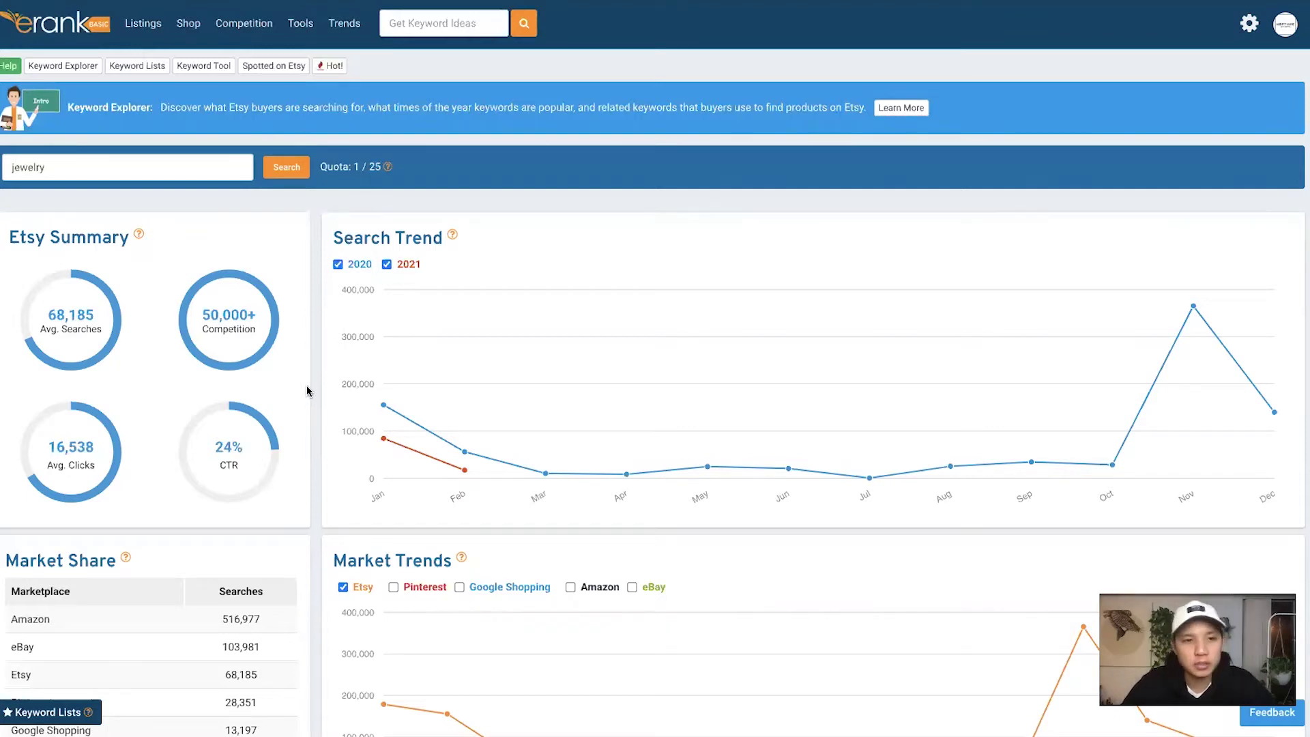
- Scroll up and down through the current eRank page to look it over
scroll(307, 391, down, 2)
scroll(308, 391, up, 1)
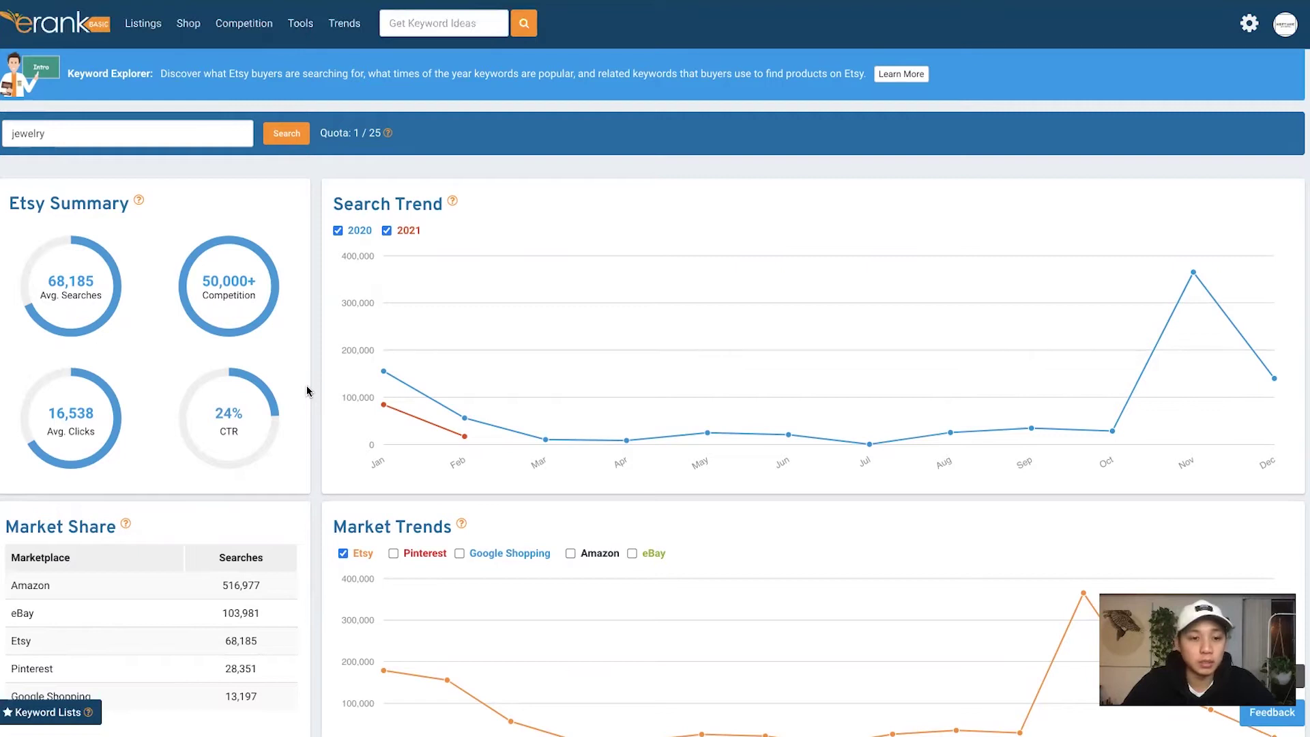
scroll(307, 392, down, 3)
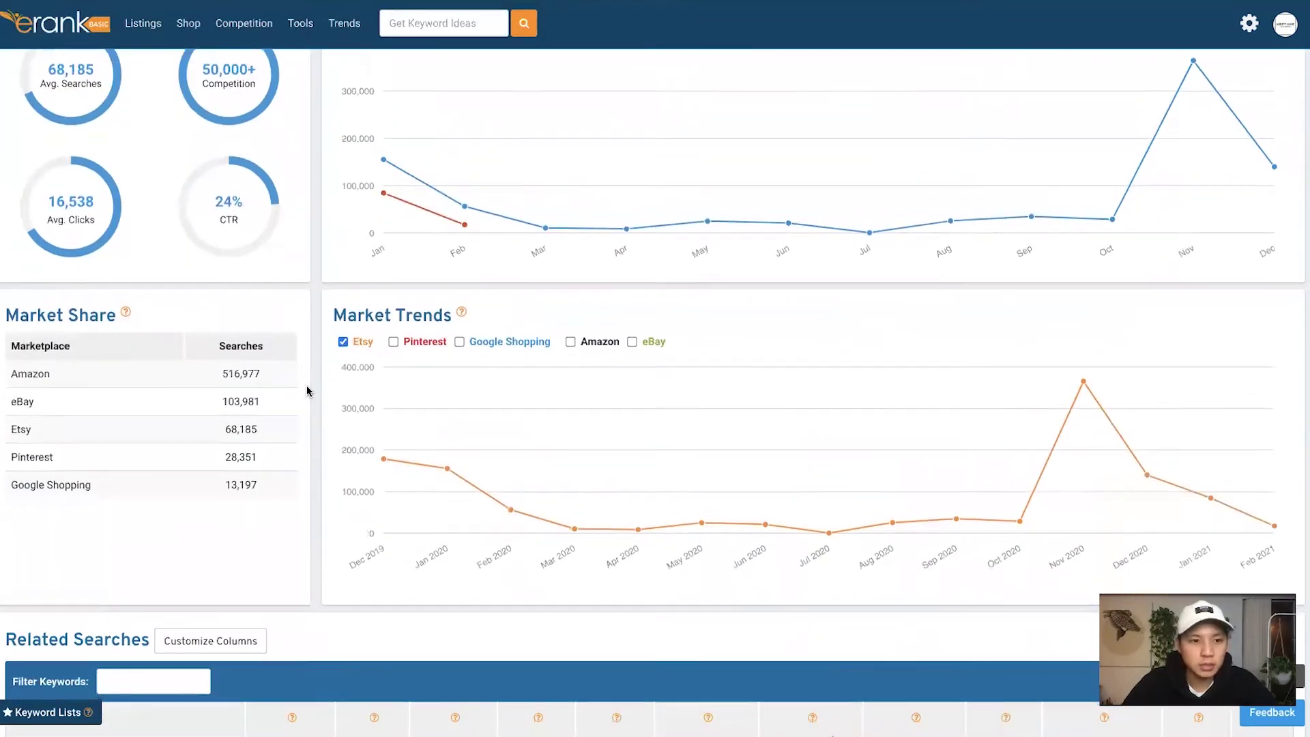
scroll(307, 391, down, 4)
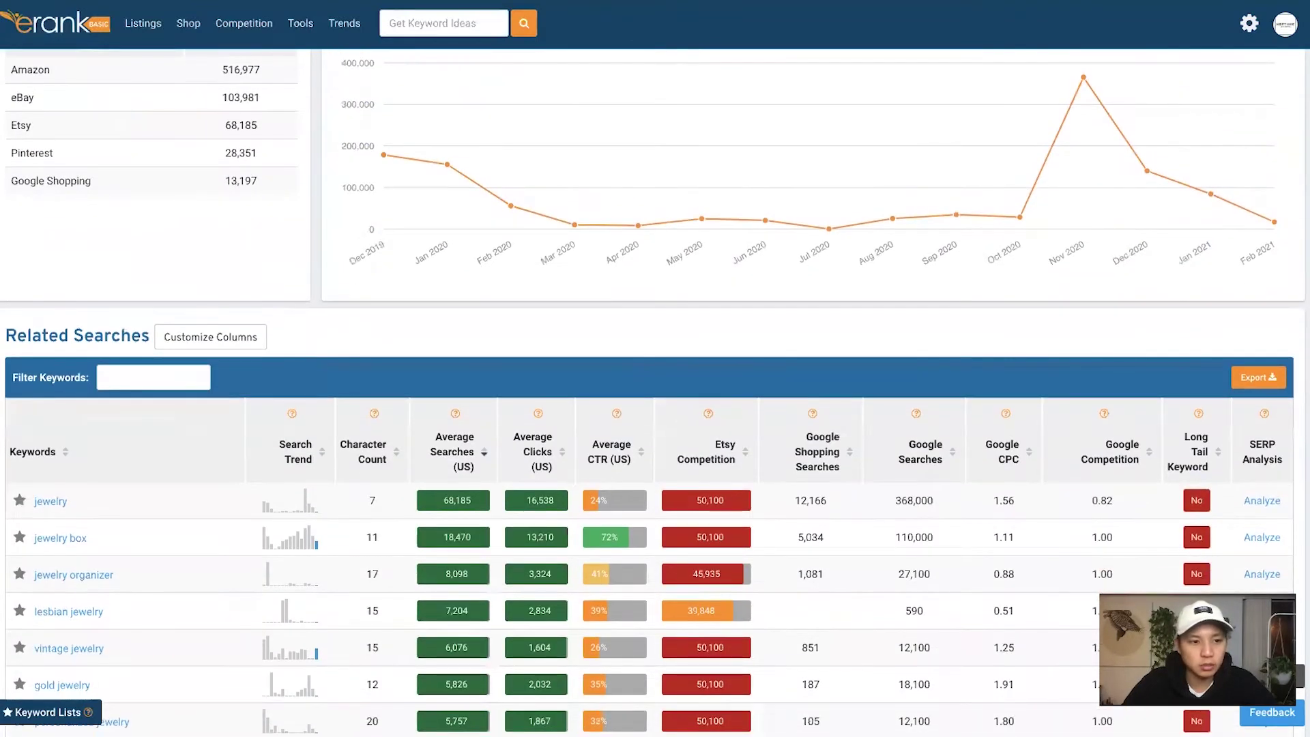
scroll(655, 391, down, 3)
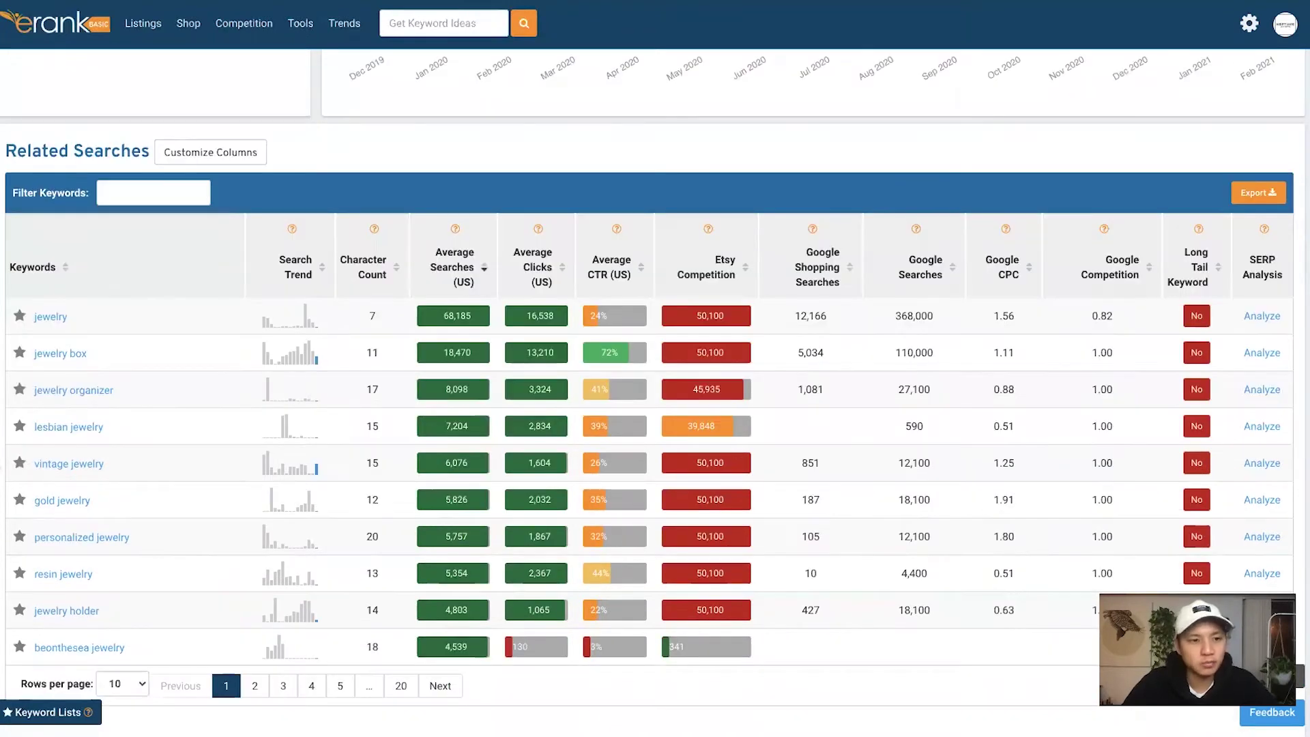
scroll(655, 369, down, 2)
scroll(656, 369, up, 2)
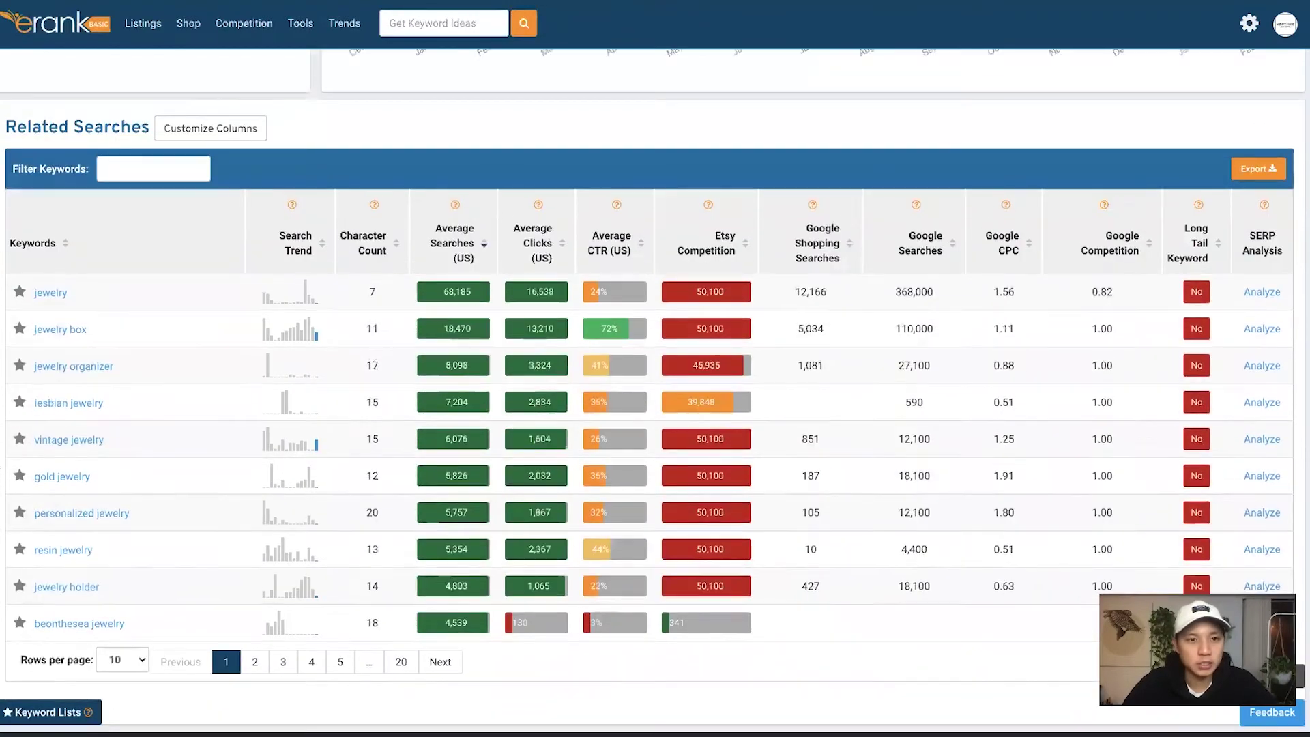
scroll(655, 393, up, 7)
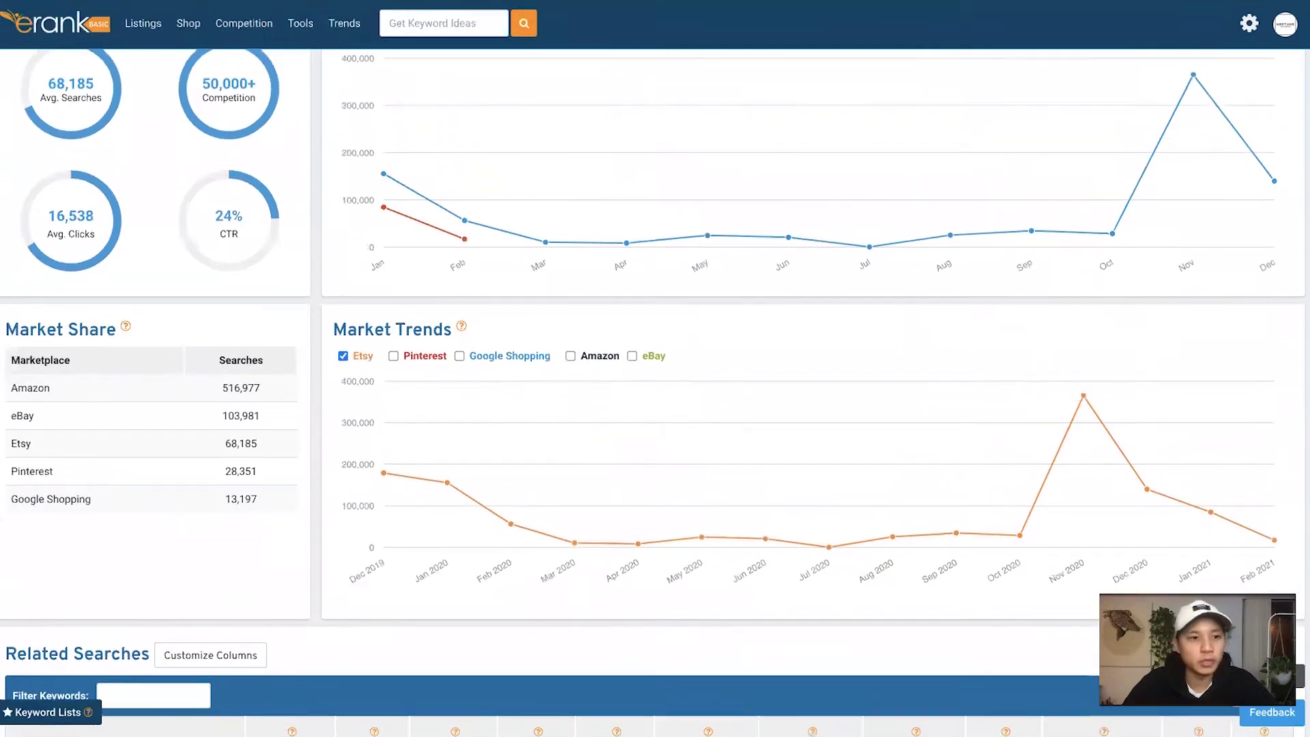
scroll(655, 393, up, 3)
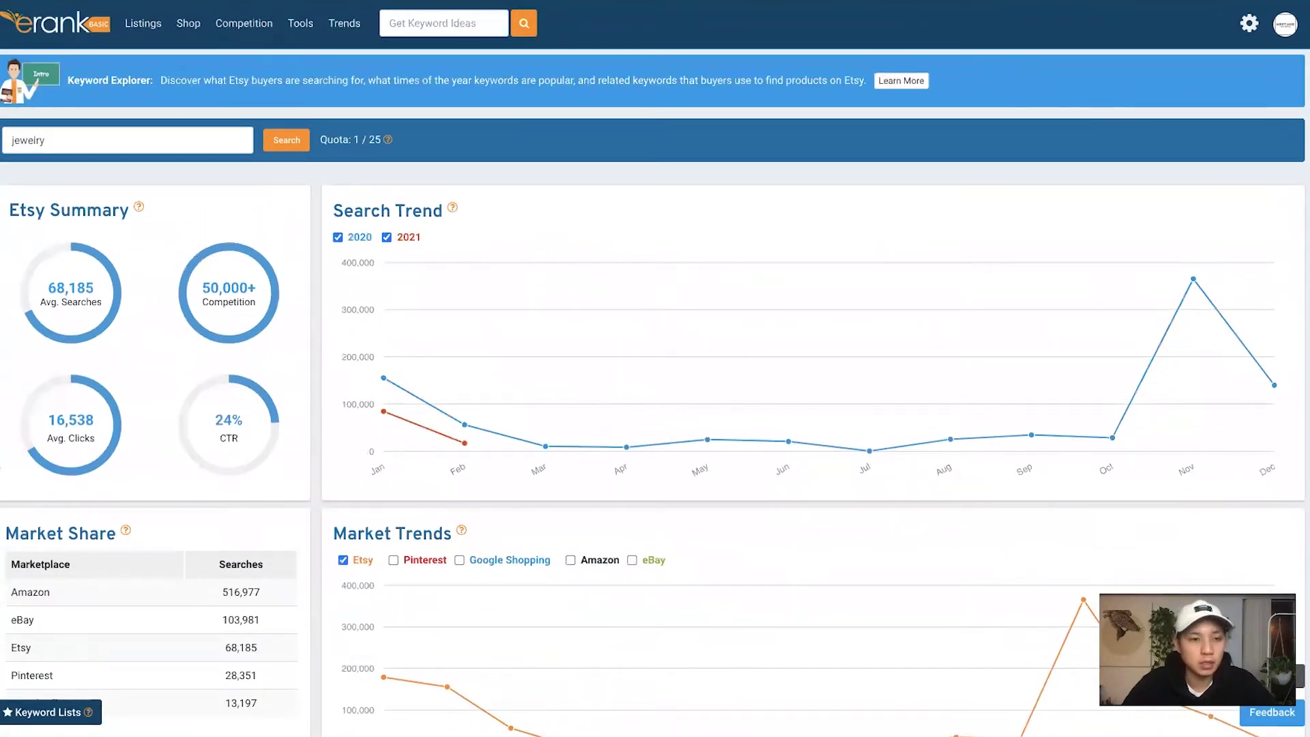
scroll(655, 394, up, 1)
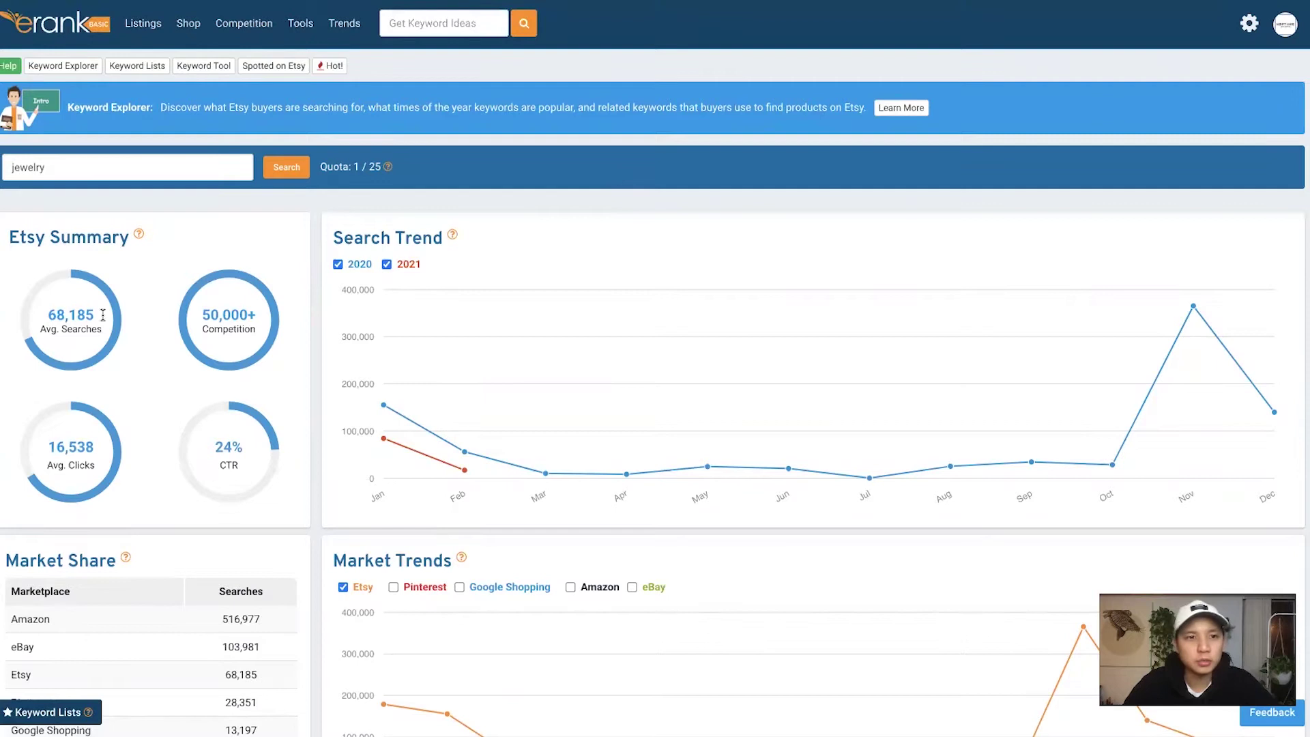
scroll(225, 311, down, 1)
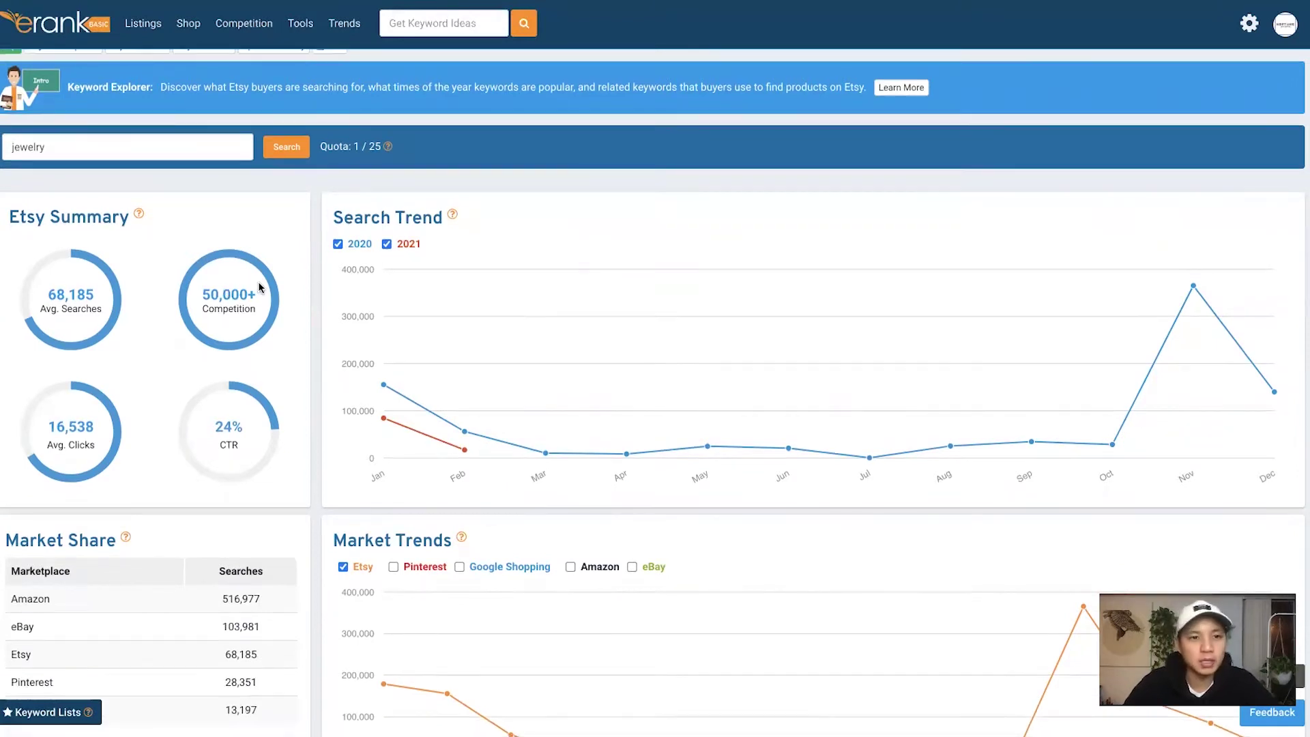
scroll(258, 281, down, 2)
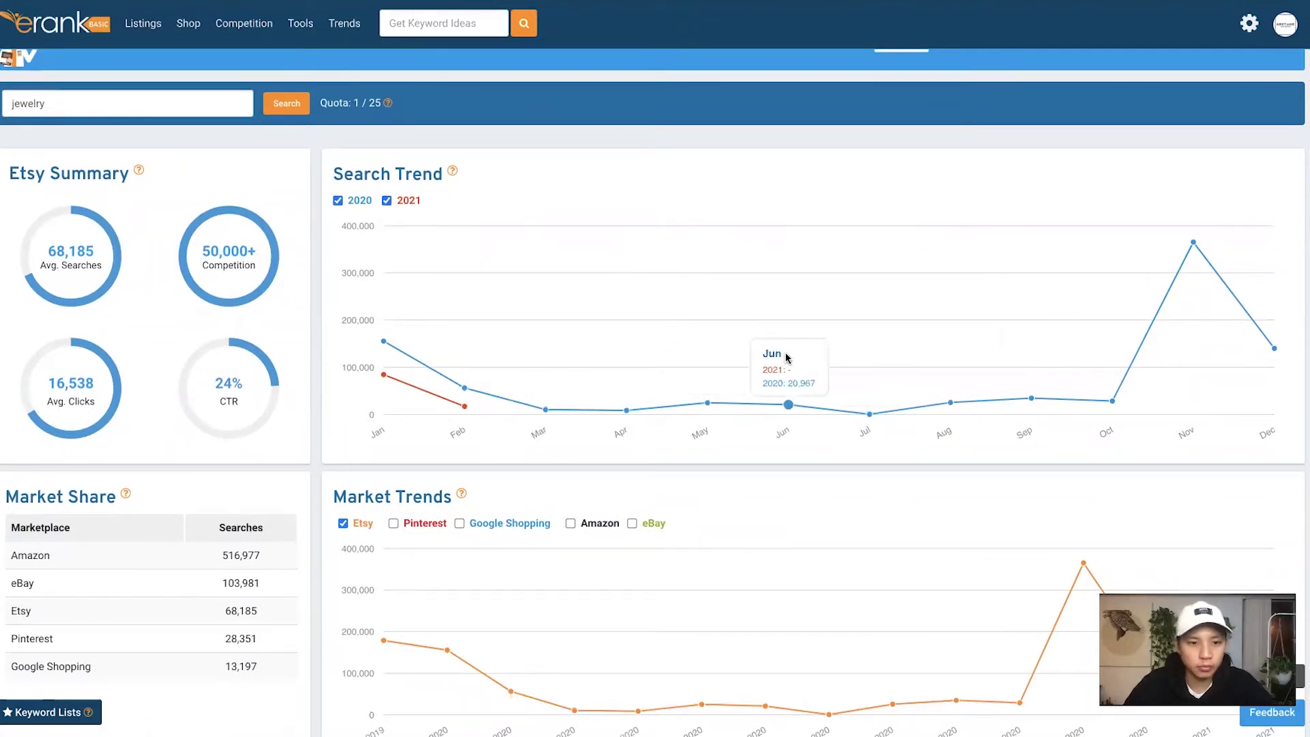
scroll(666, 374, down, 5)
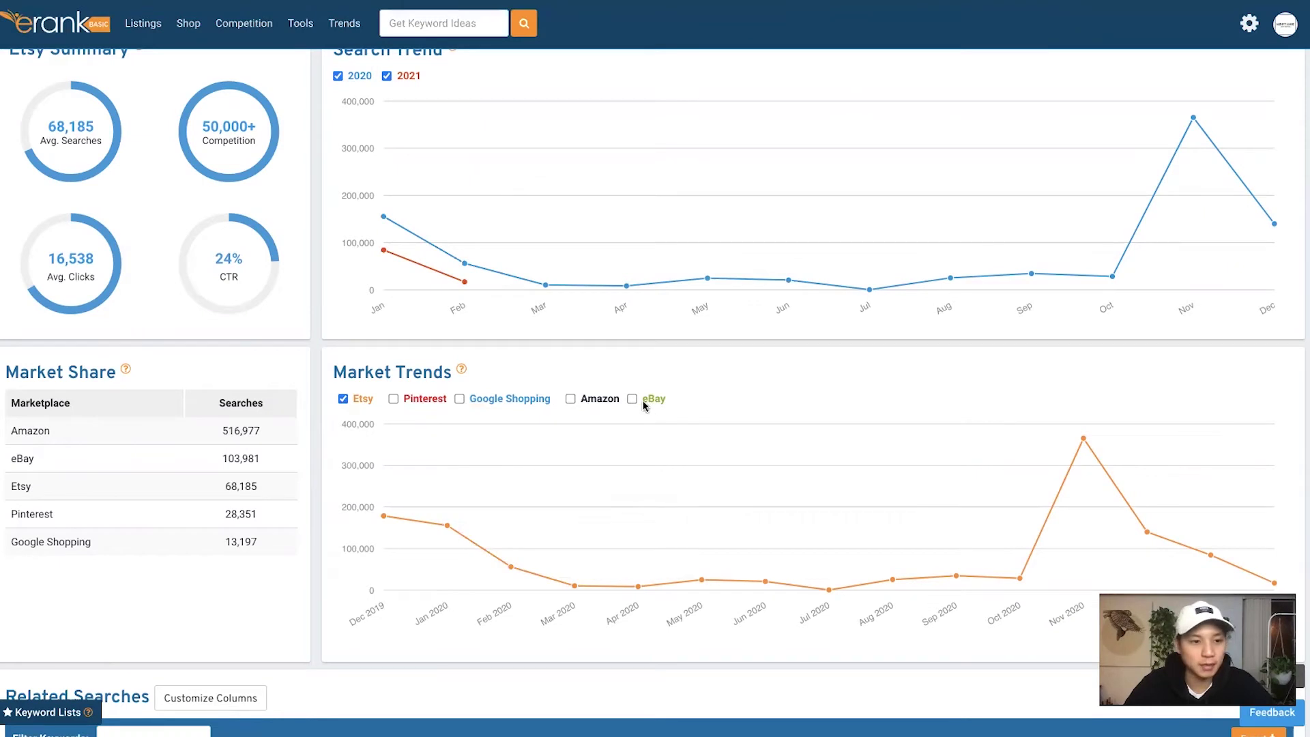
scroll(573, 503, down, 1)
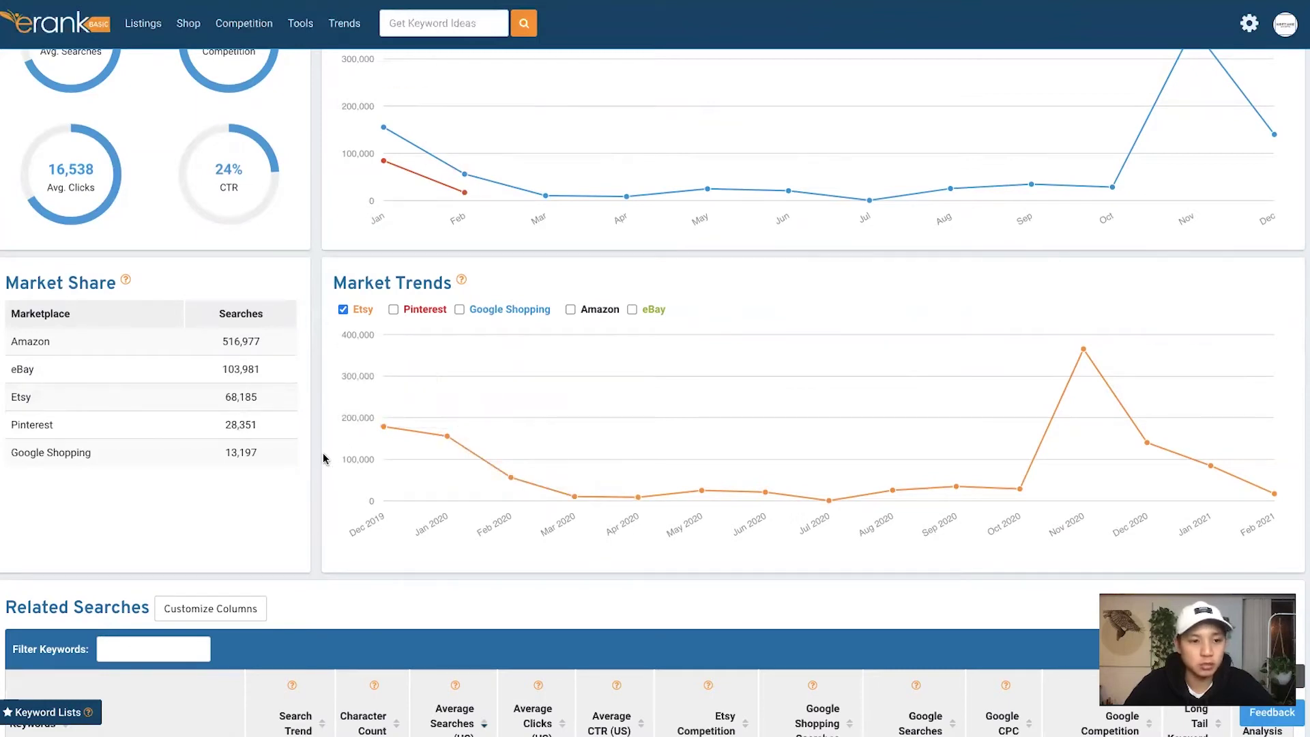
scroll(323, 459, down, 1)
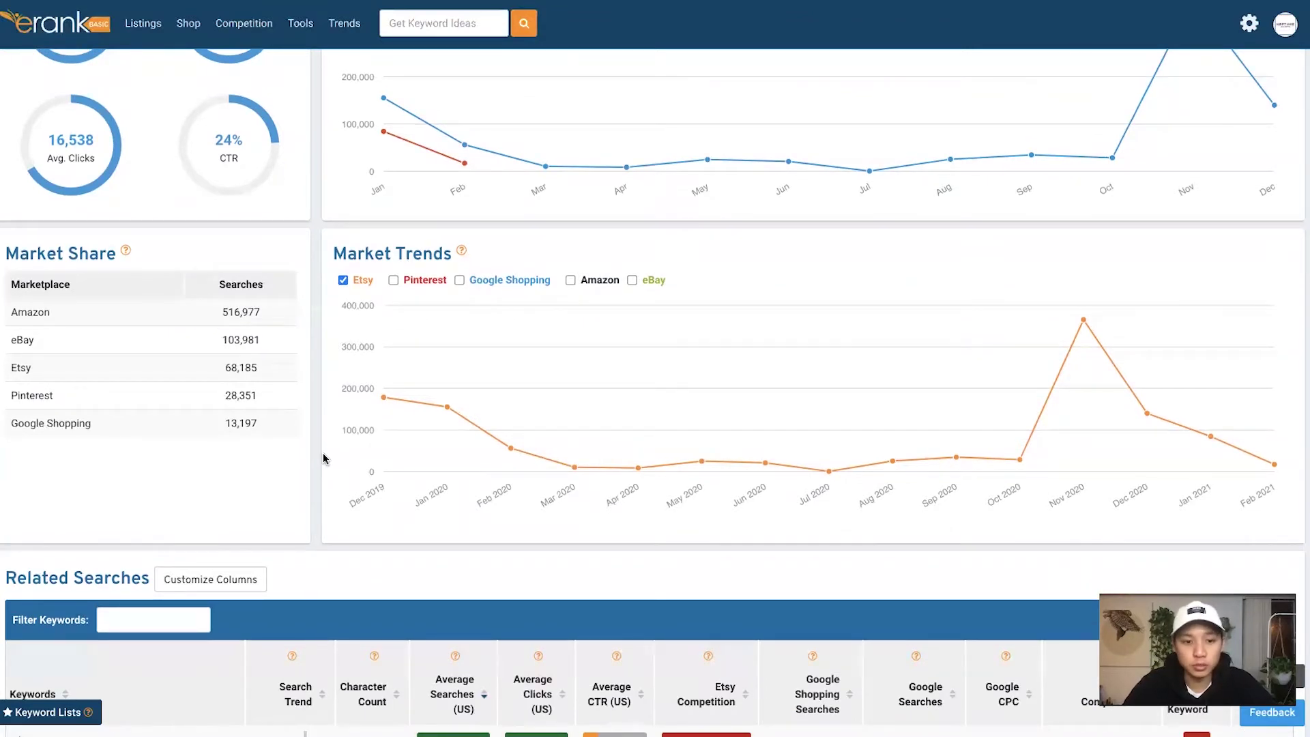
scroll(323, 458, down, 2)
scroll(324, 459, down, 3)
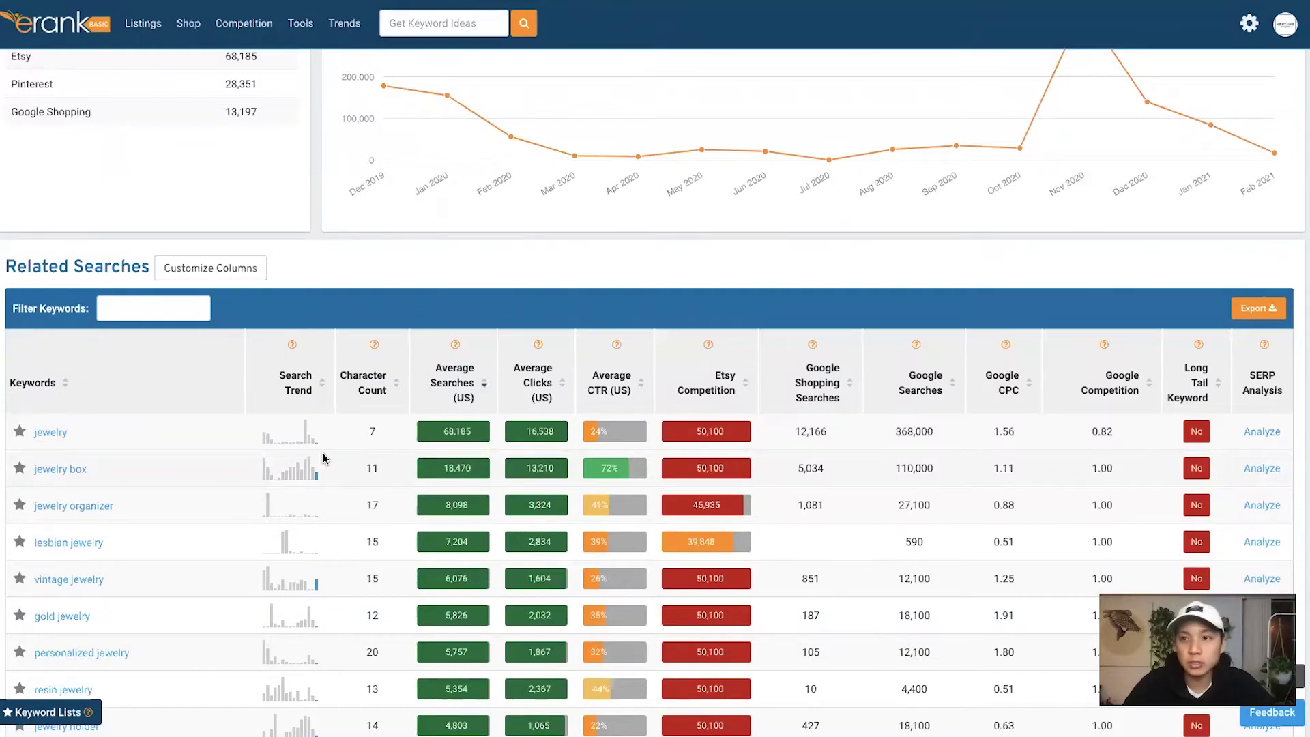
scroll(324, 458, up, 9)
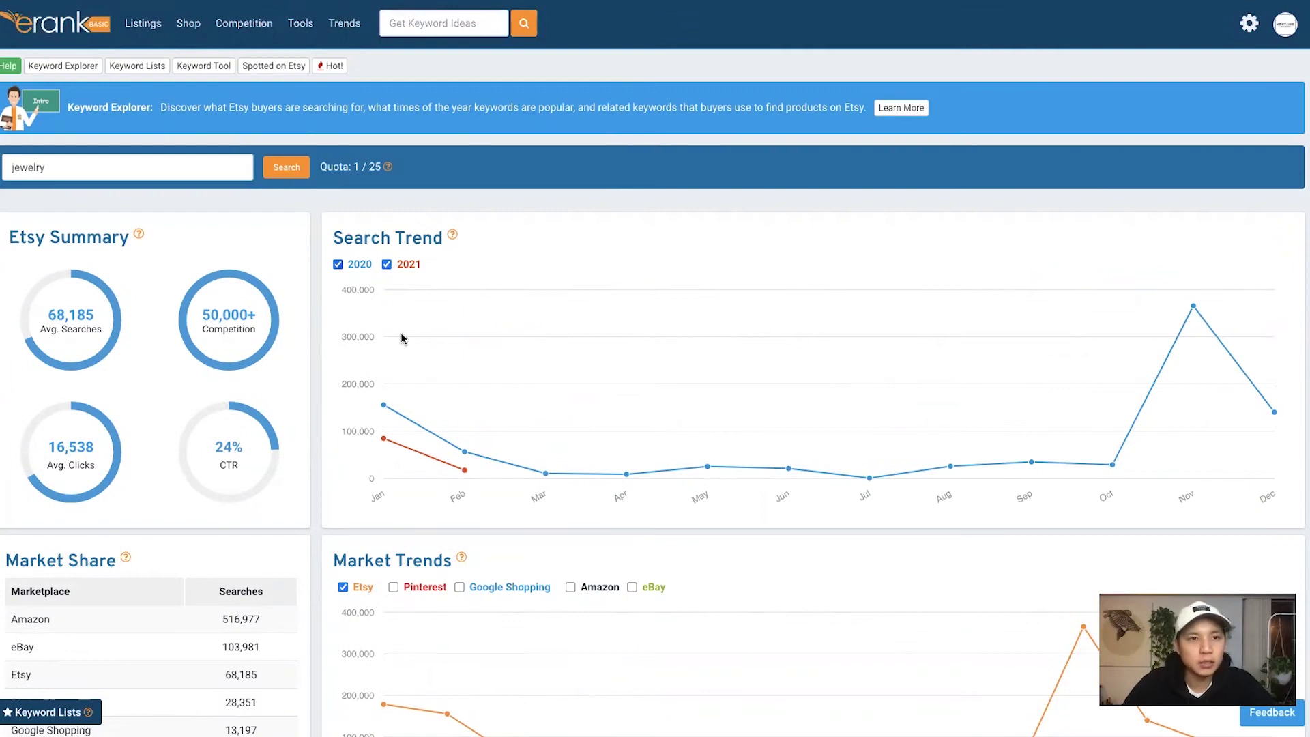
- Search 'necklace' in Keyword Explorer and review its 48,953 searches, 37% CTR and 50,000+ competition
click(290, 23)
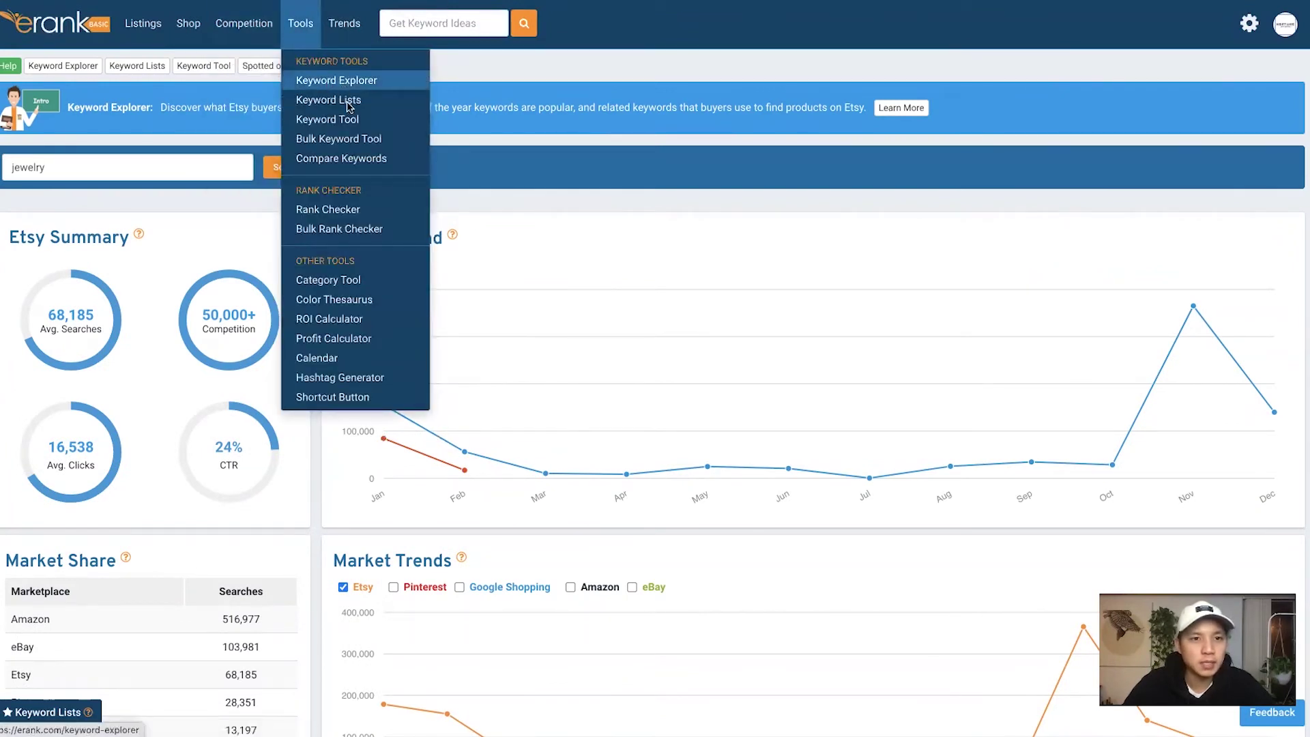
click(366, 80)
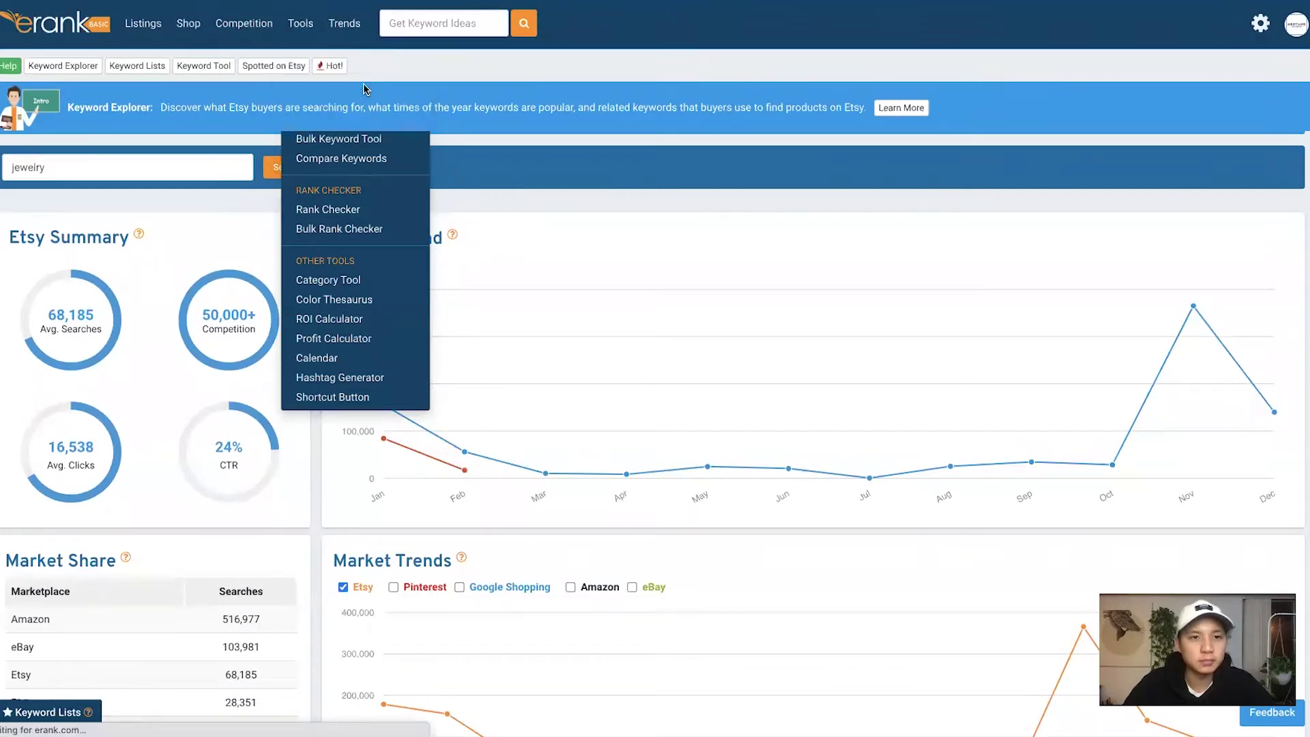
click(60, 175)
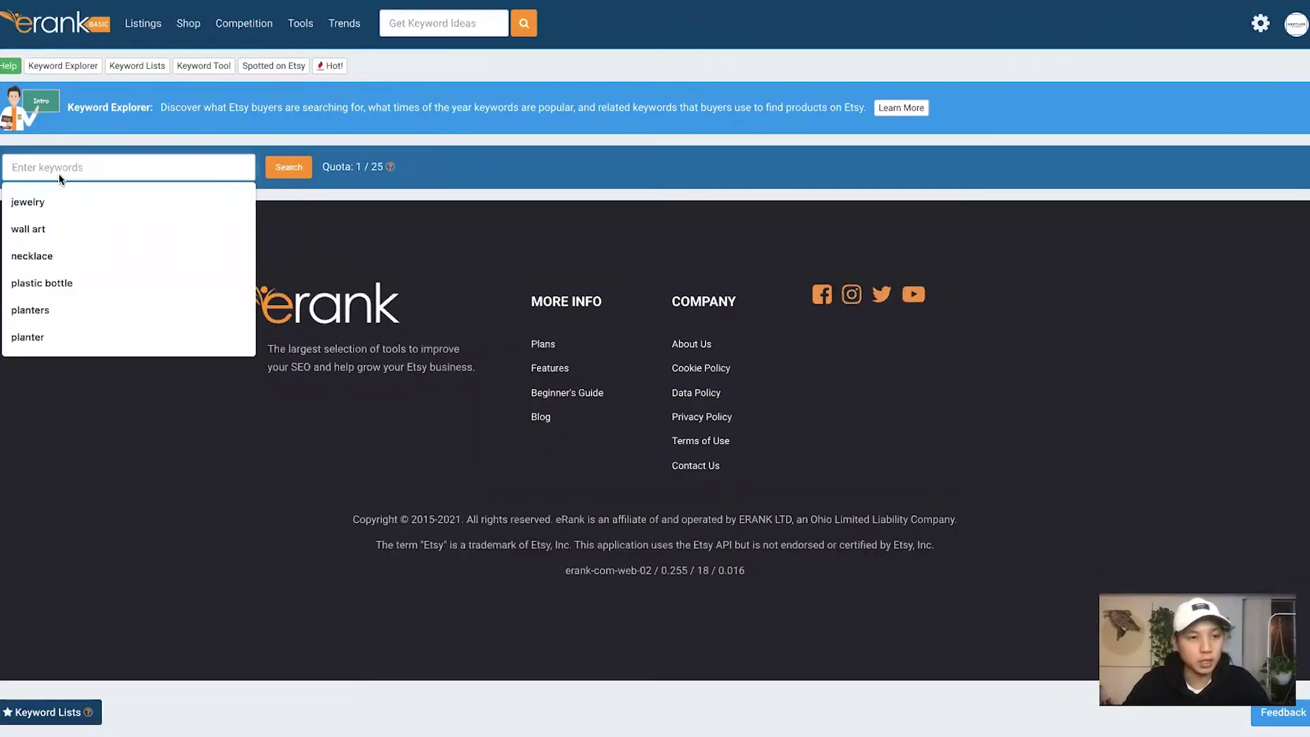
text(necklace)
key(Return)
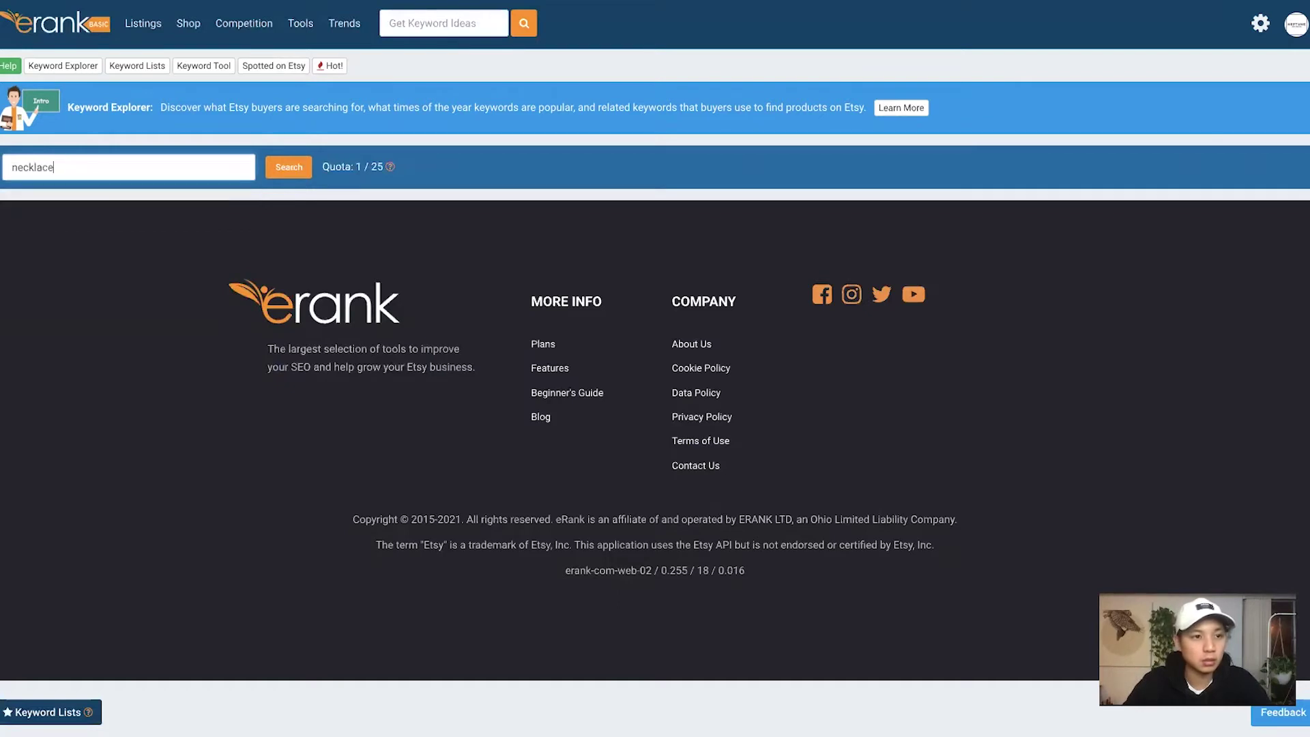
scroll(243, 299, down, 2)
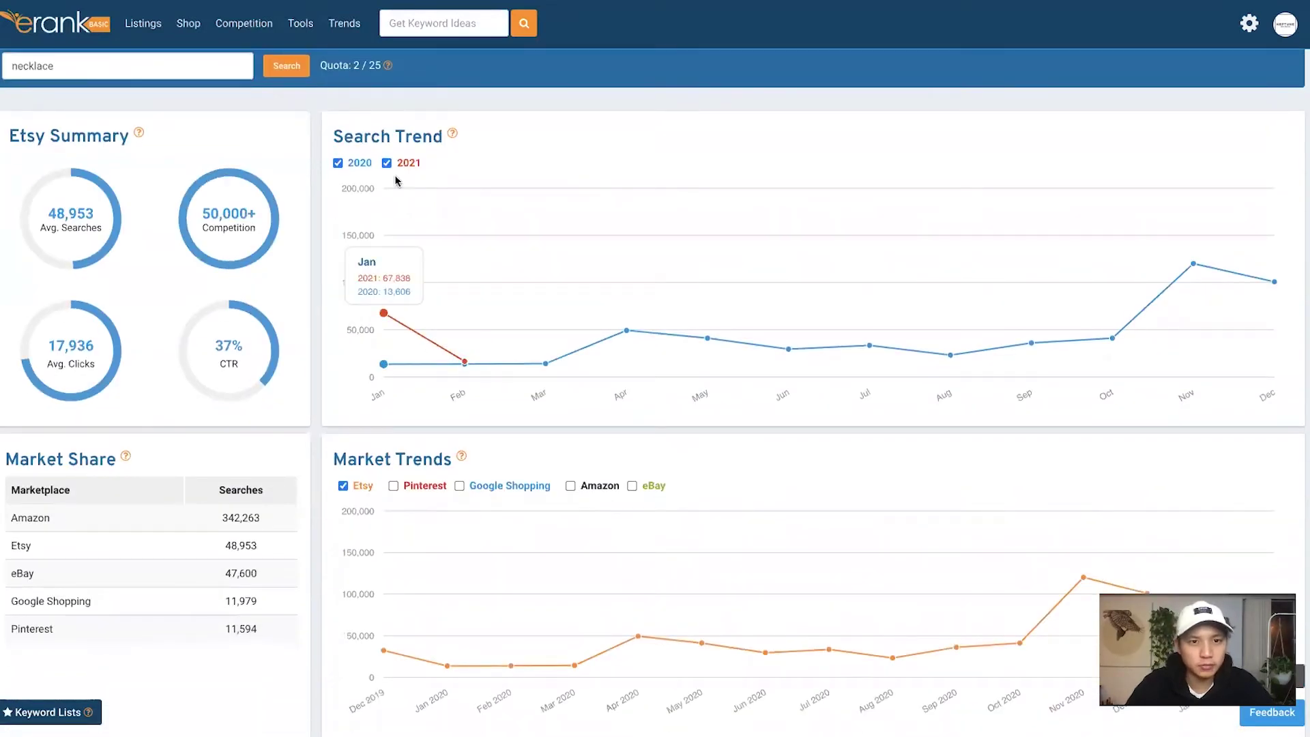
scroll(492, 410, down, 2)
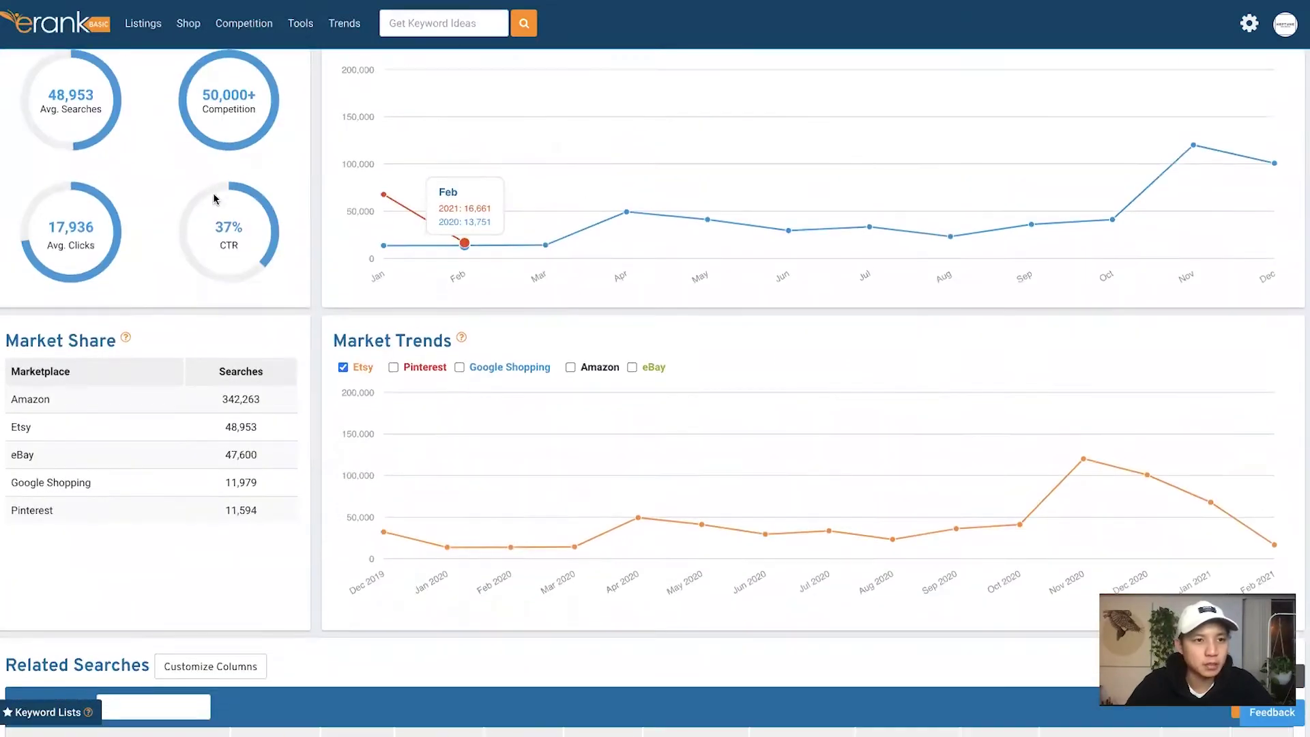
scroll(239, 204, up, 1)
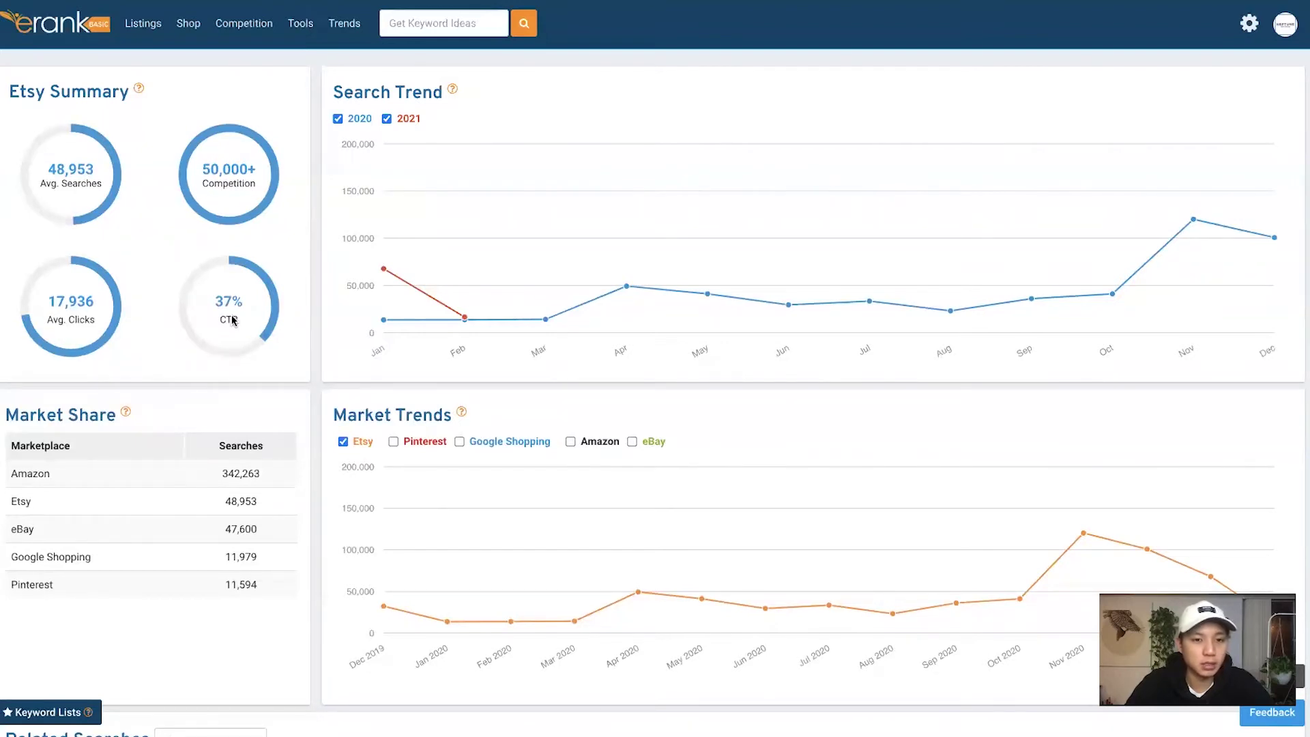
- Scroll down past Market Share and Market Trends to the Related Searches table and its pagination row
scroll(111, 398, down, 3)
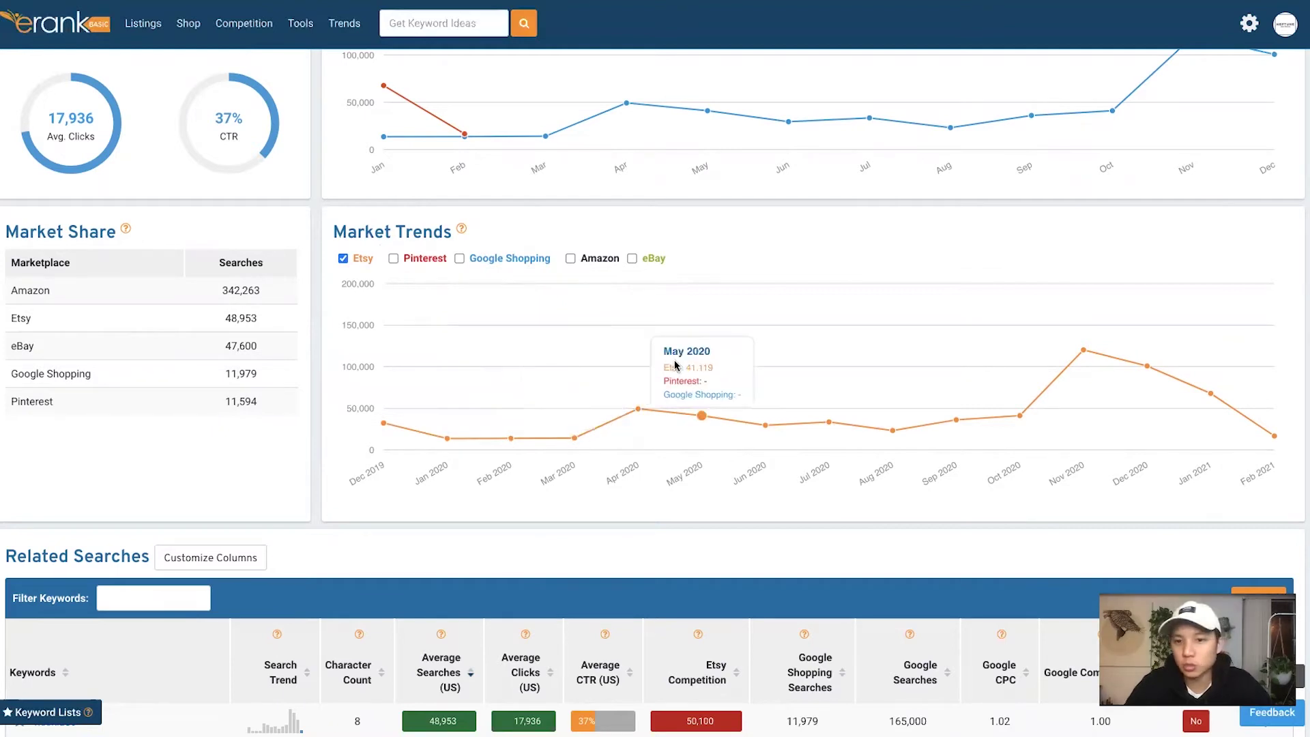
scroll(674, 362, down, 2)
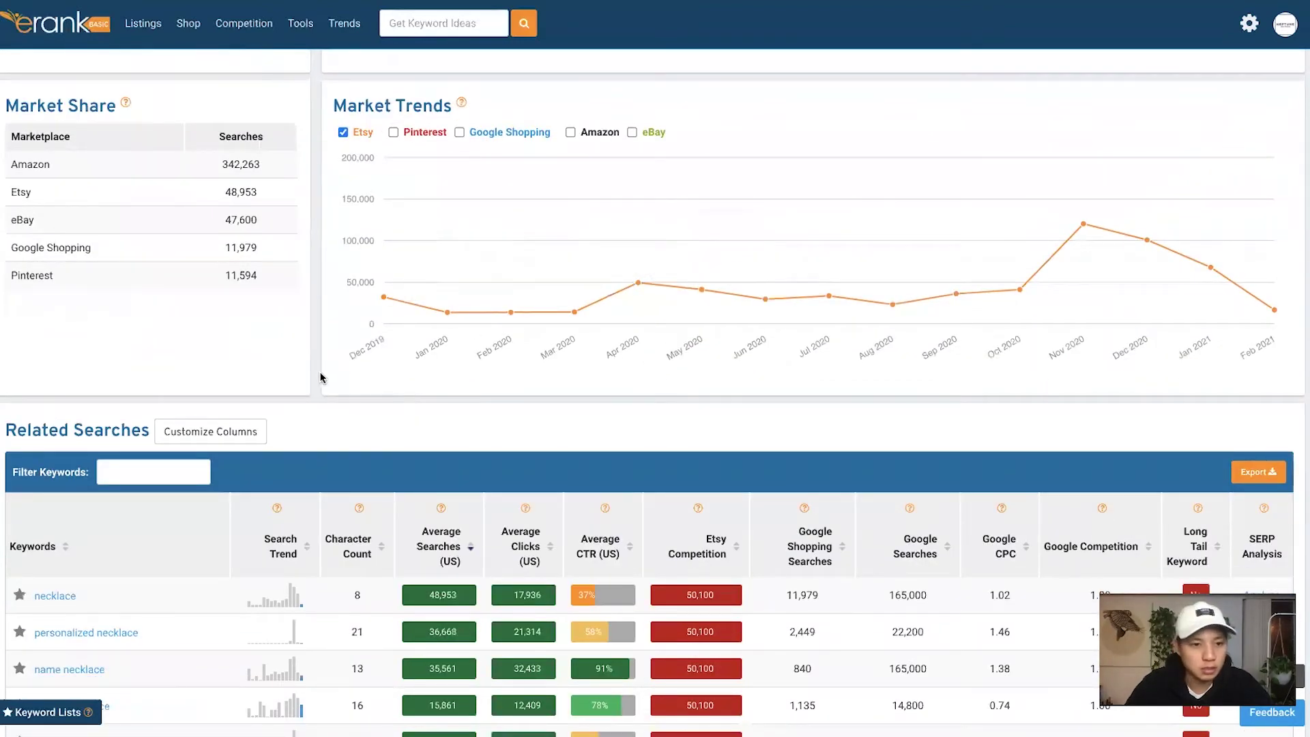
scroll(320, 378, down, 3)
scroll(322, 378, down, 3)
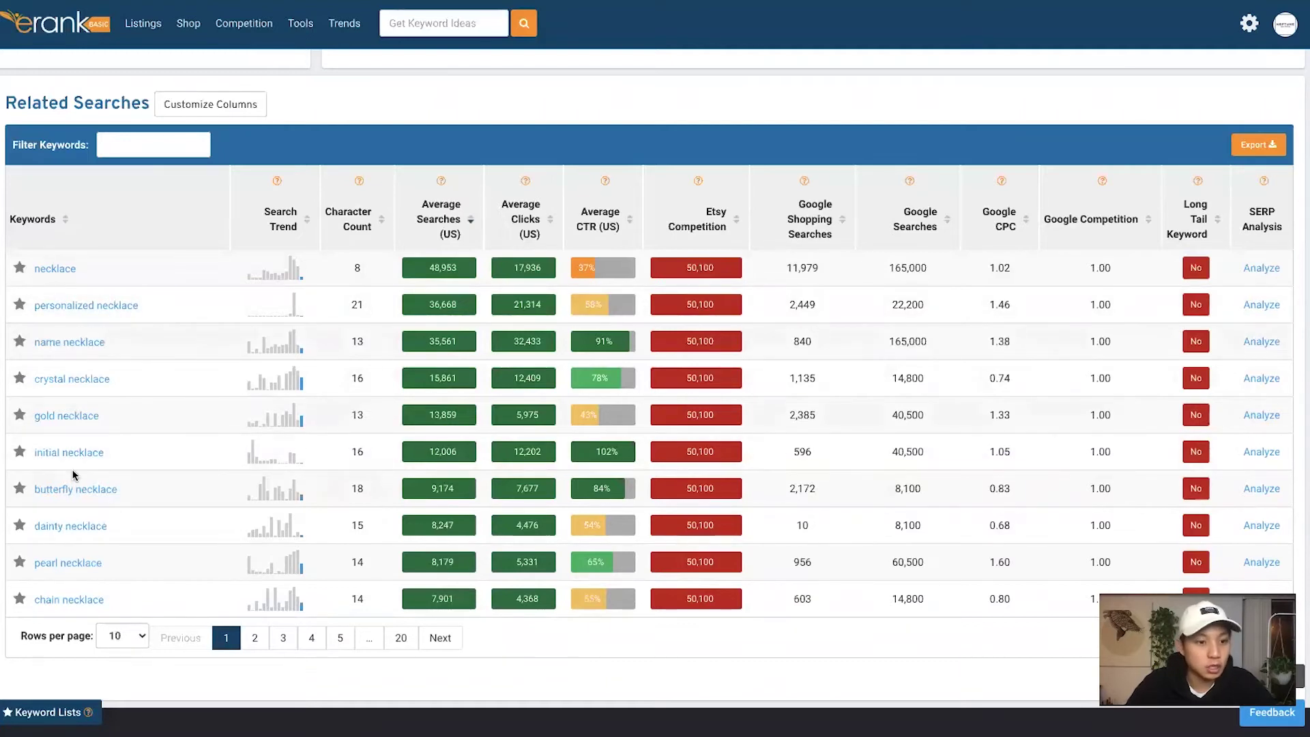
- Set the Related Searches table's rows per page to 100
click(143, 639)
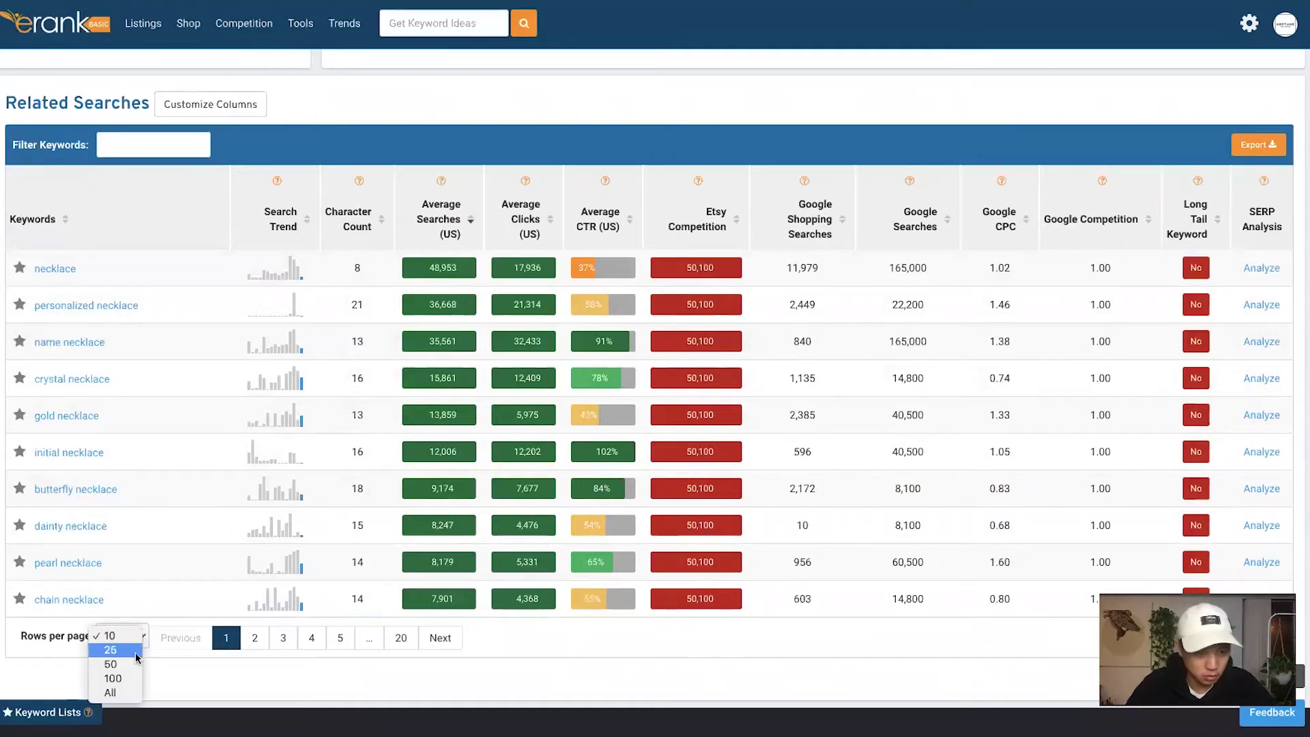
click(122, 677)
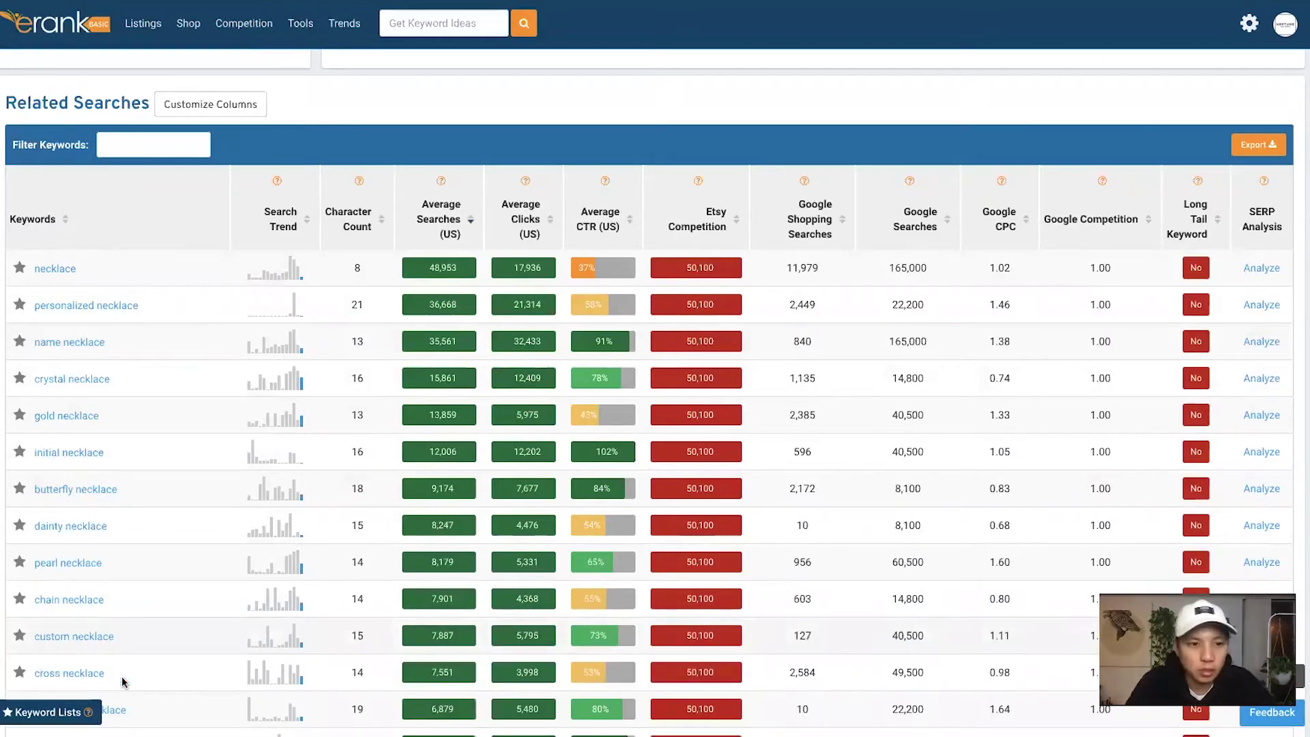
scroll(276, 384, up, 1)
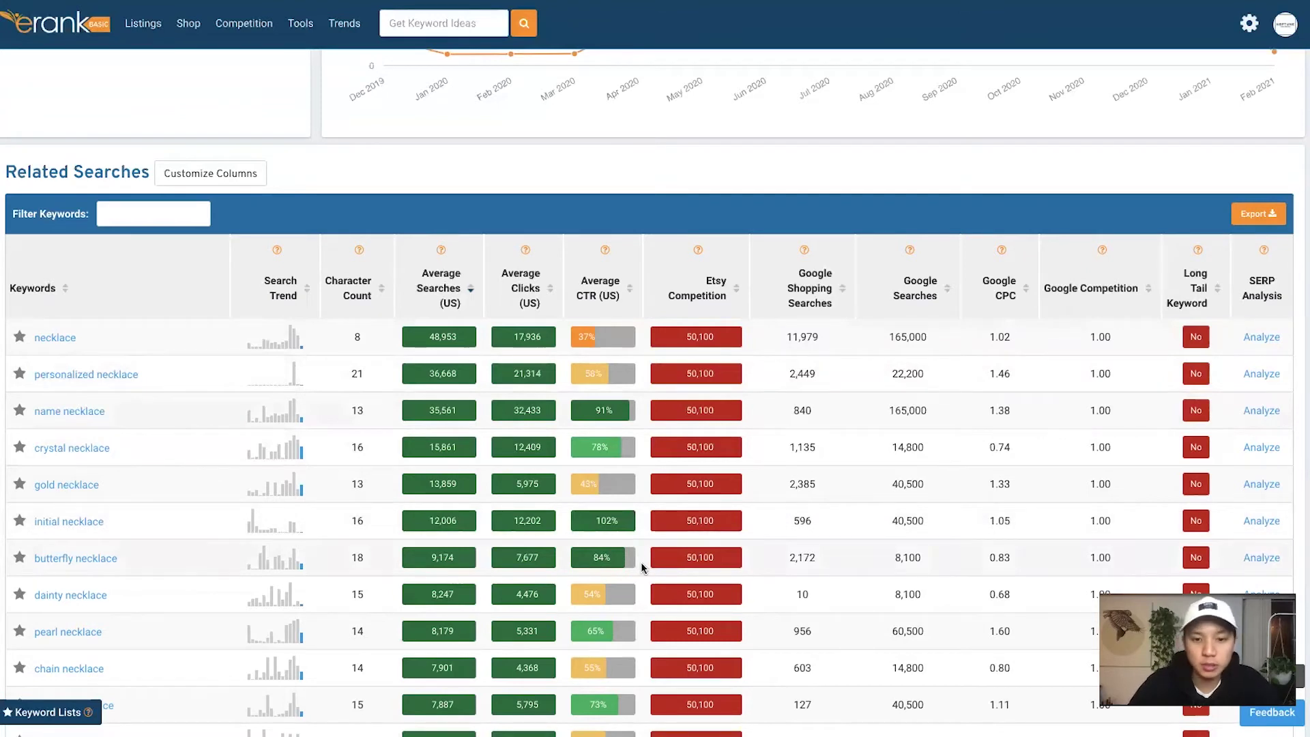
scroll(641, 562, down, 1)
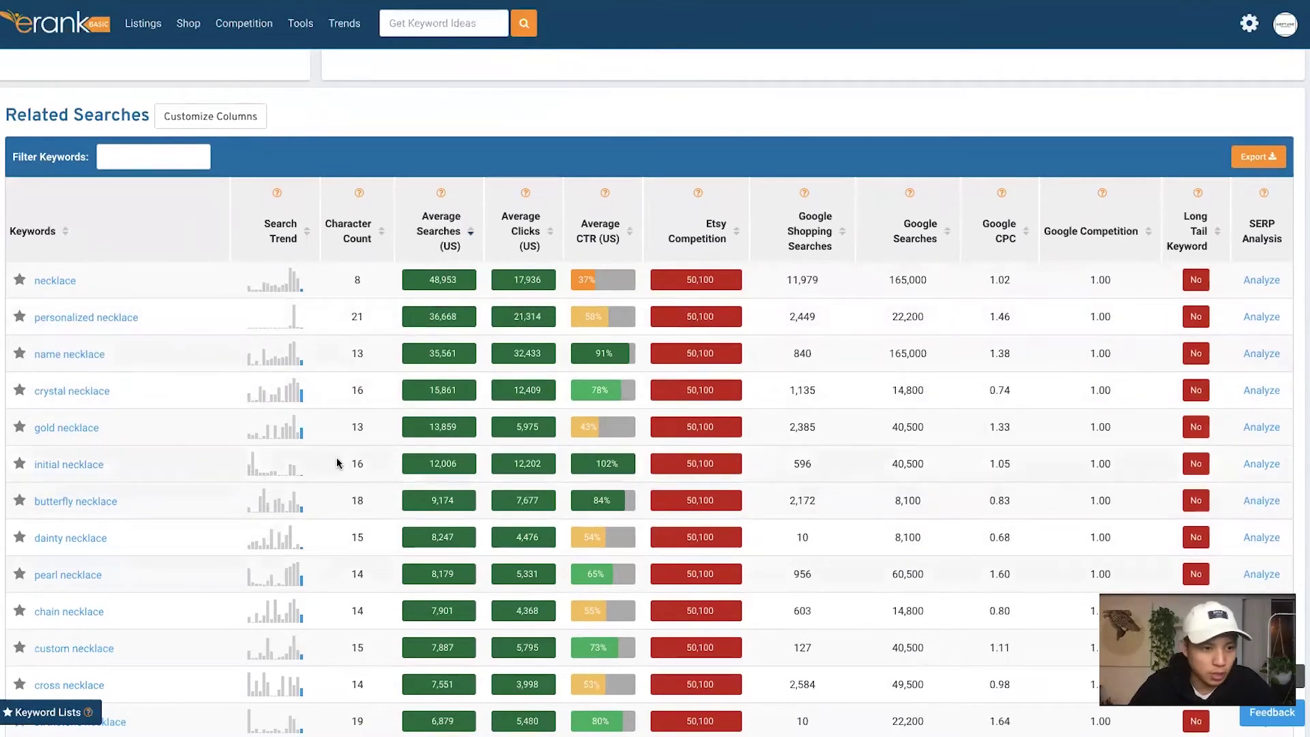
scroll(174, 417, down, 2)
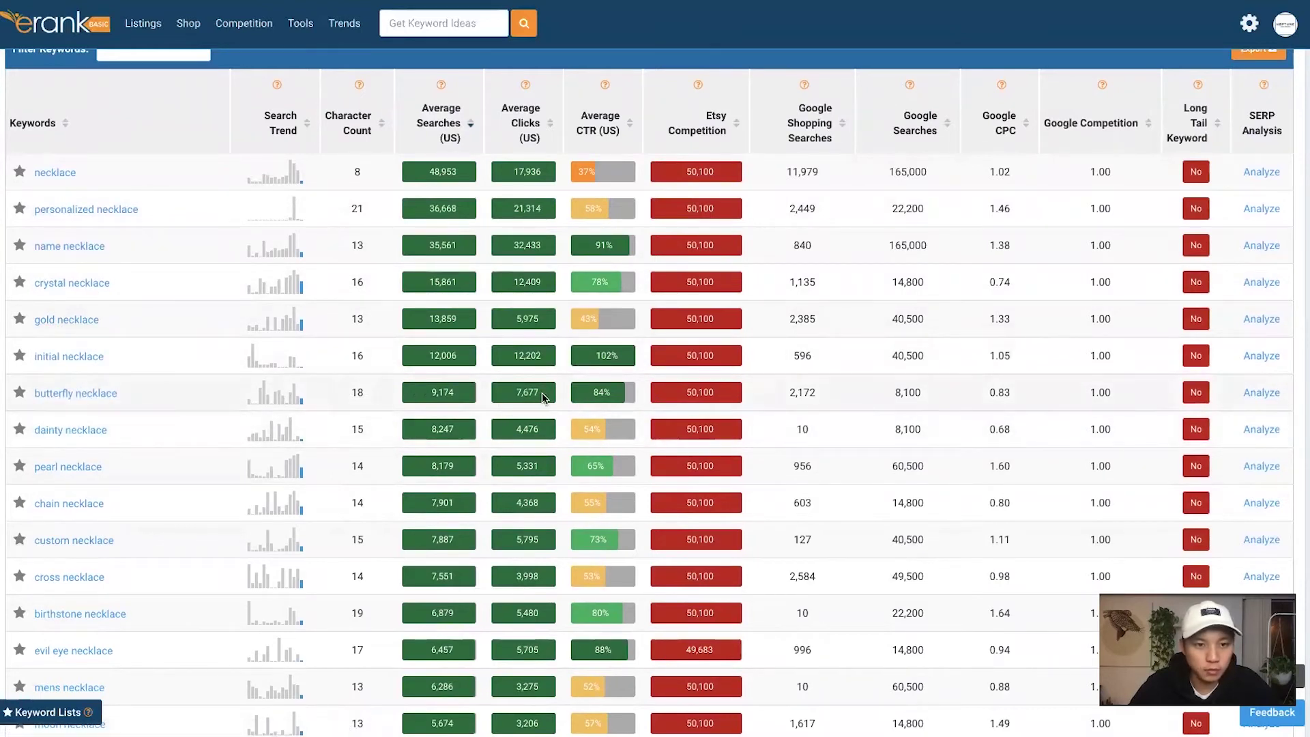
scroll(642, 394, down, 2)
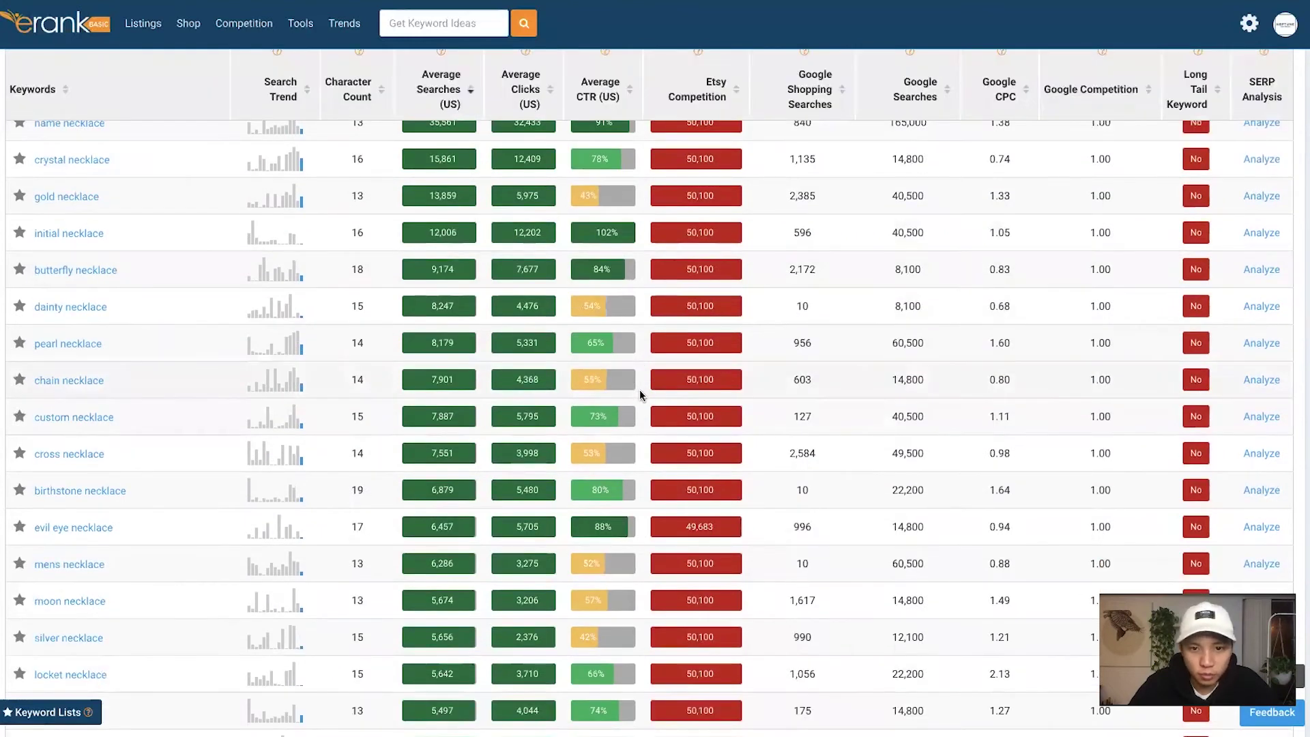
scroll(642, 394, down, 2)
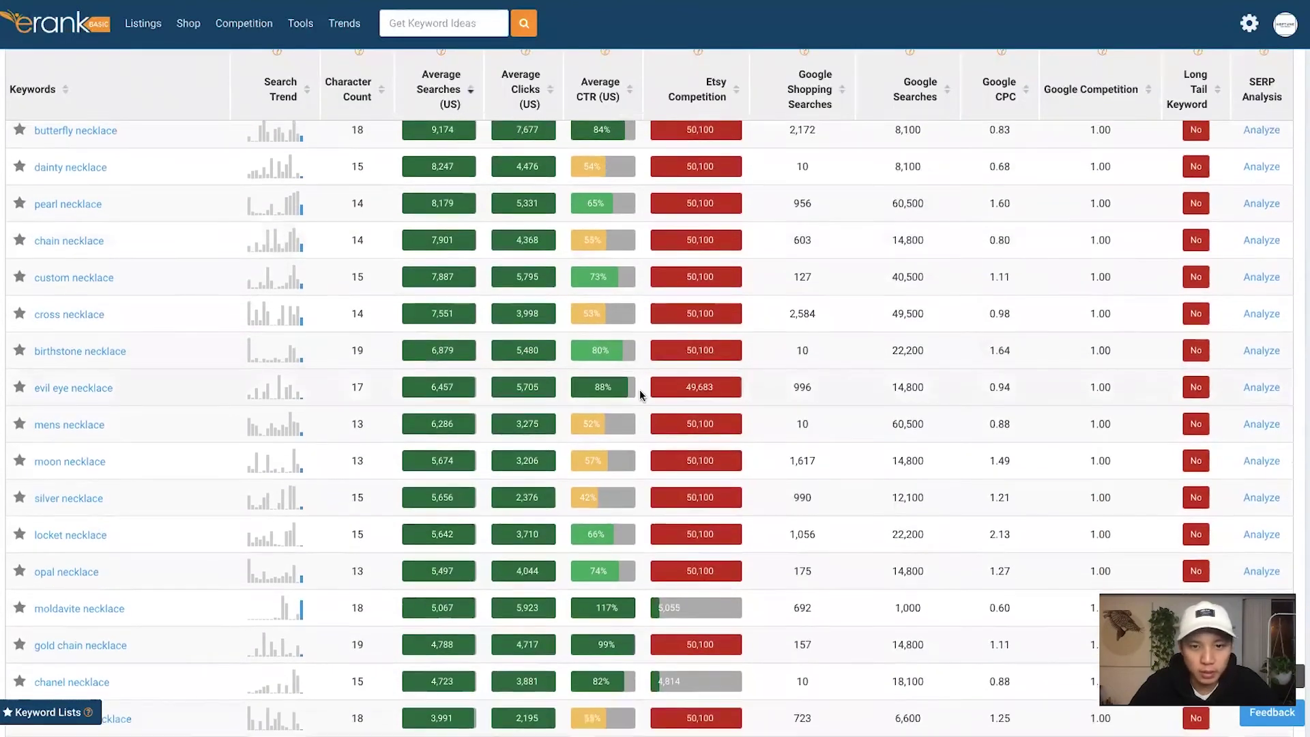
scroll(642, 394, down, 2)
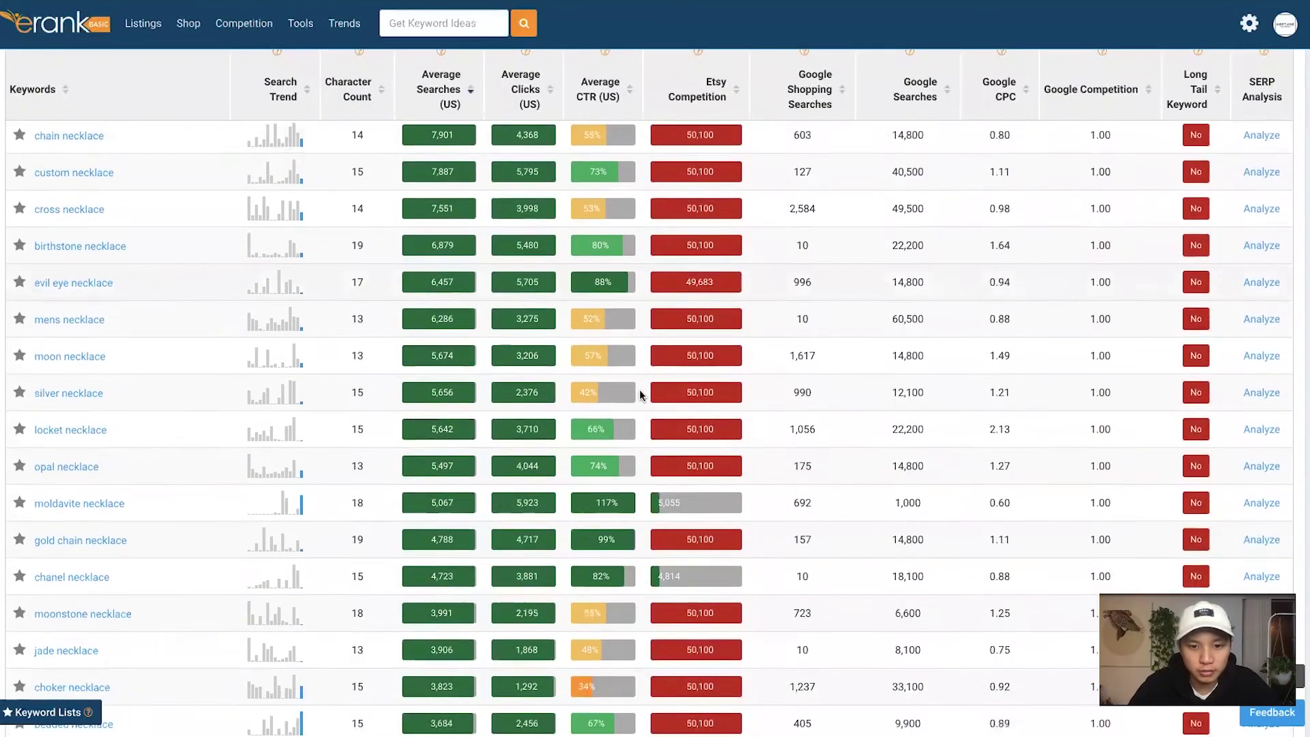
scroll(642, 395, down, 1)
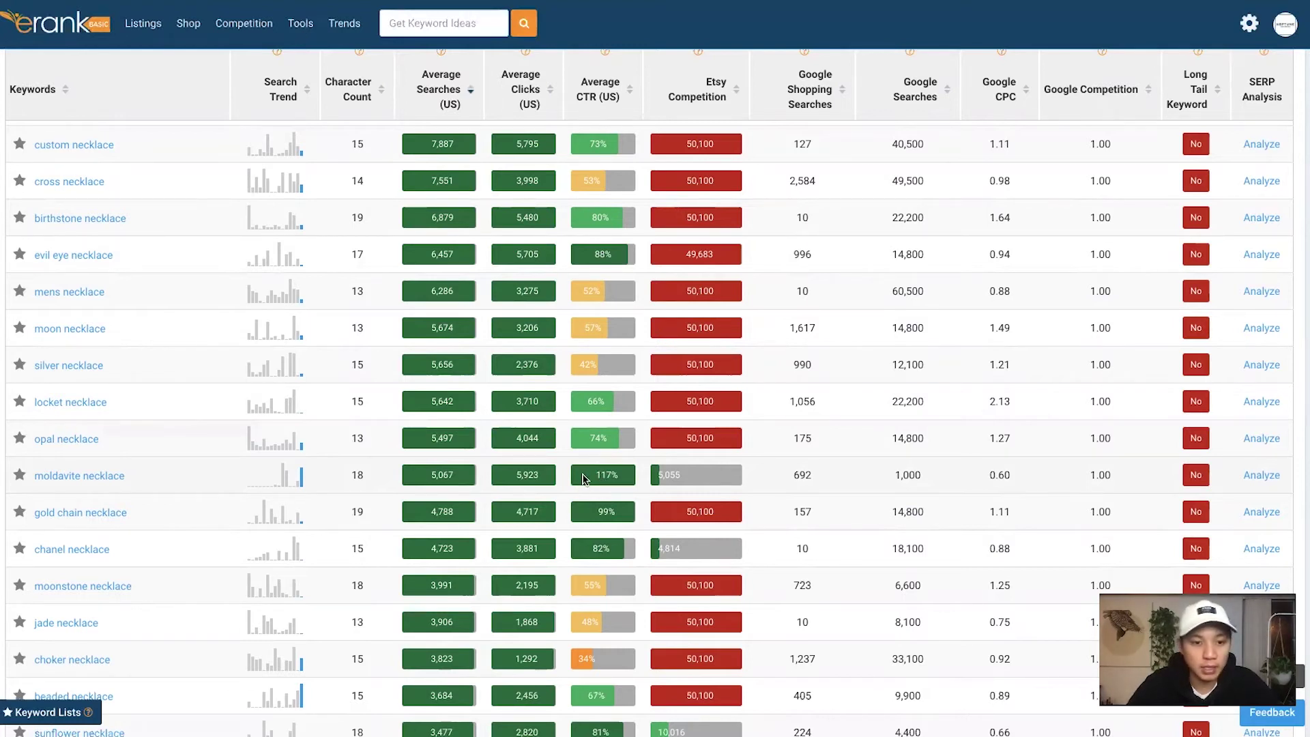
scroll(565, 539, down, 1)
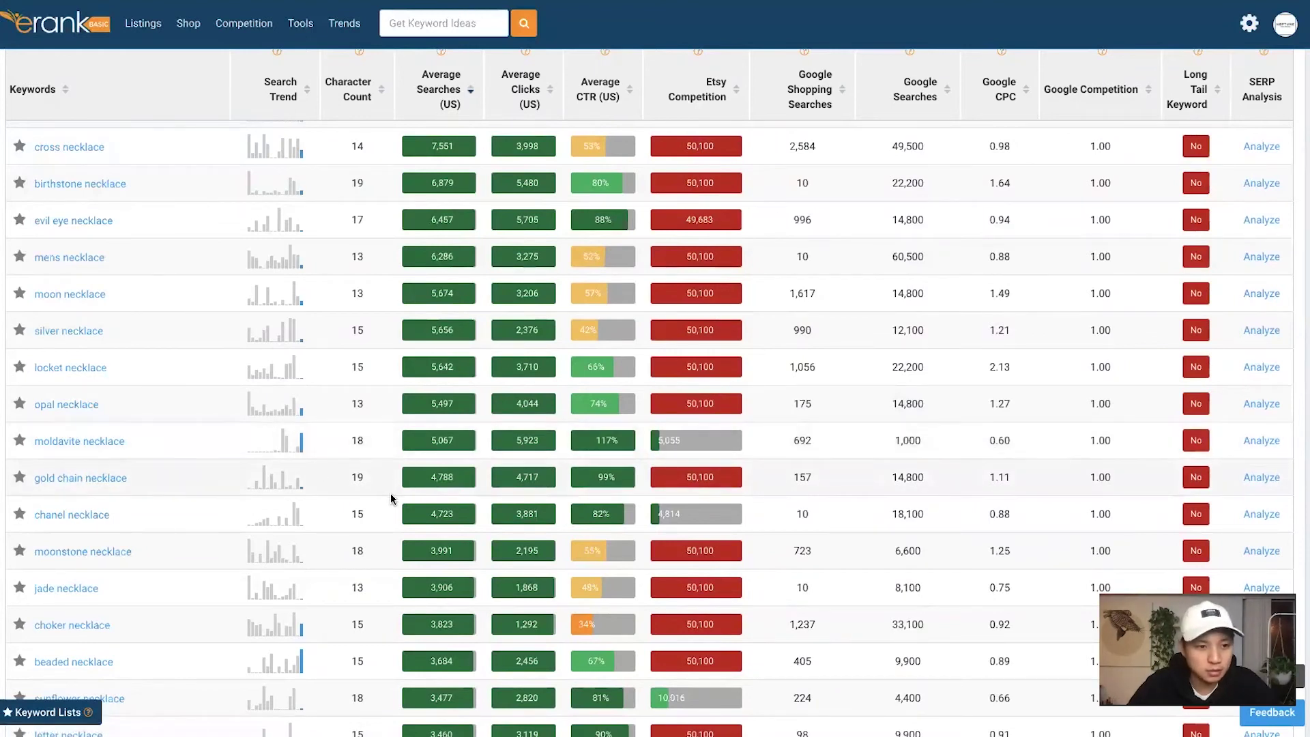
scroll(423, 519, down, 1)
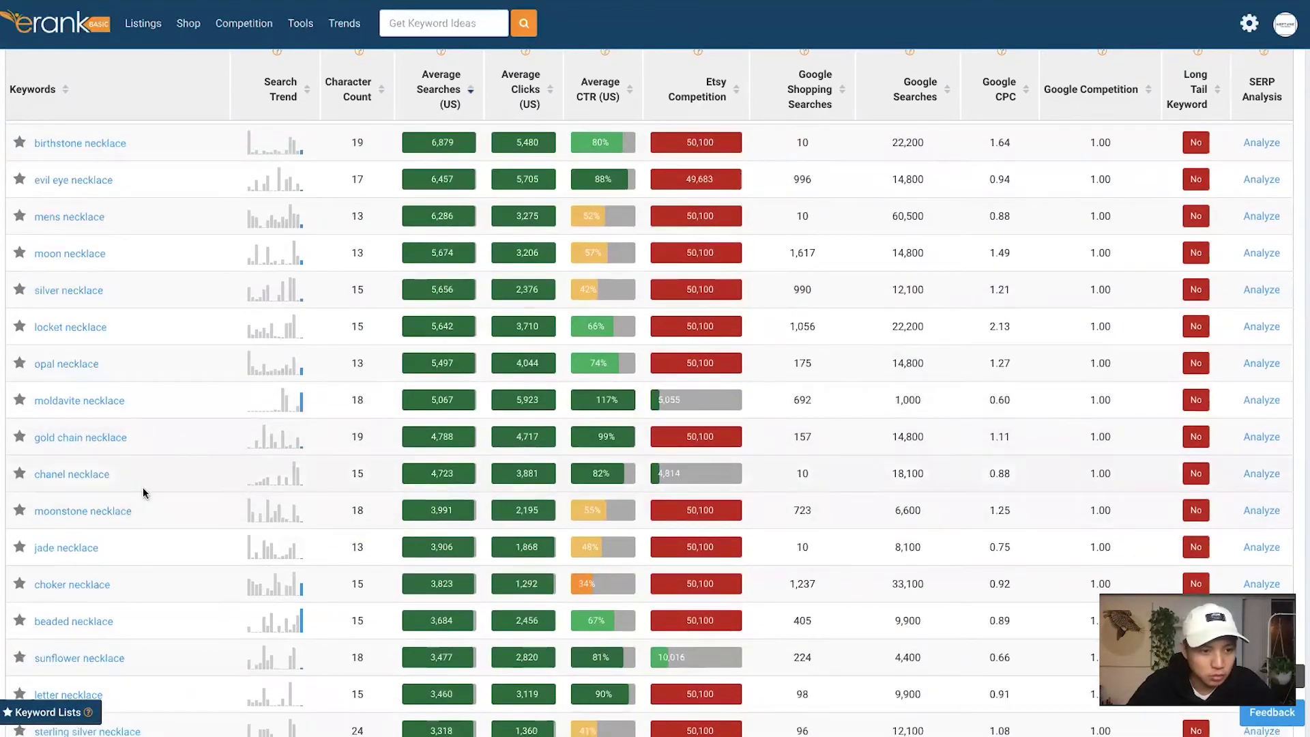
scroll(474, 456, down, 3)
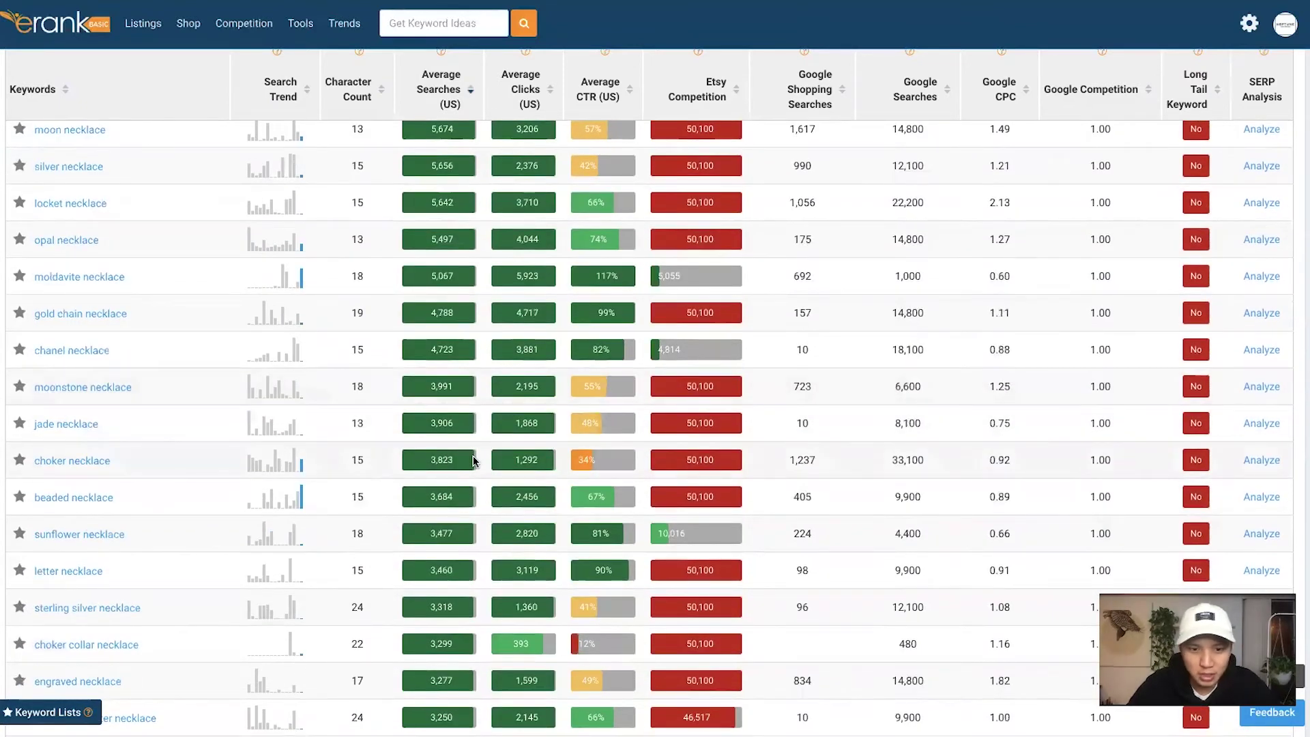
scroll(473, 460, down, 1)
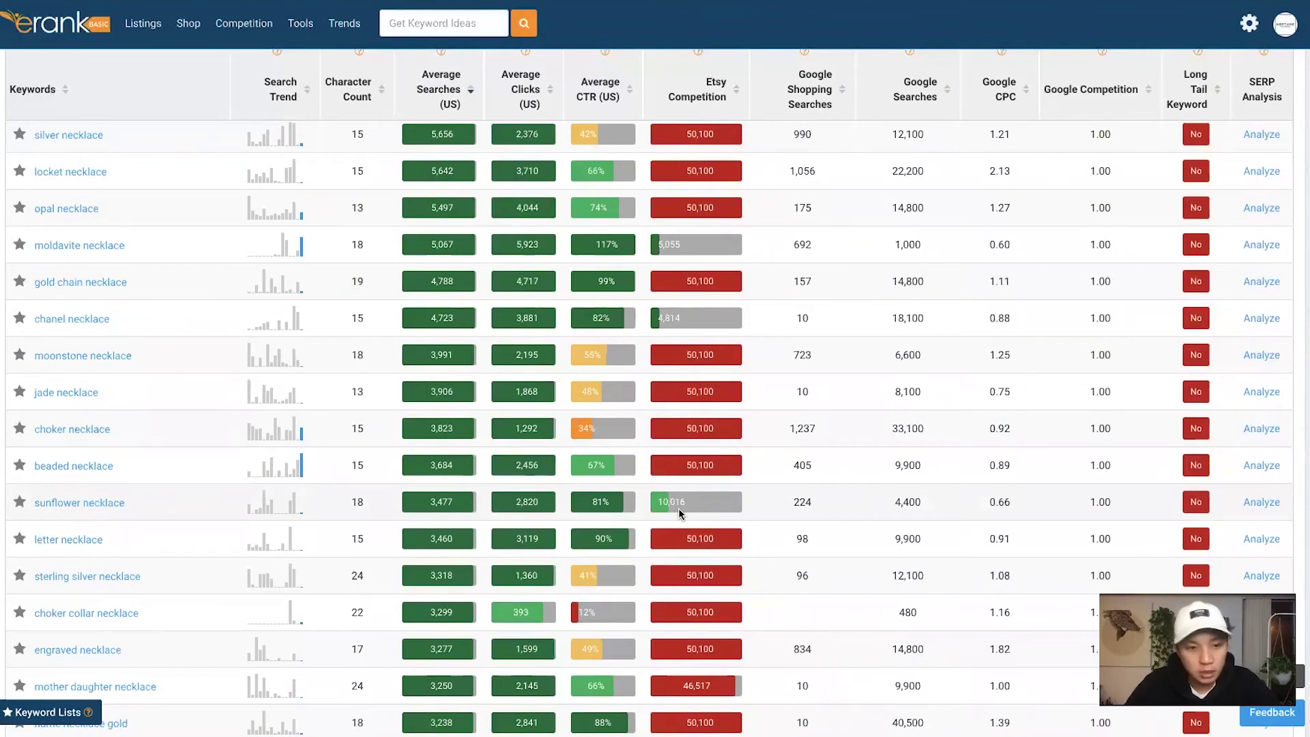
scroll(678, 508, down, 1)
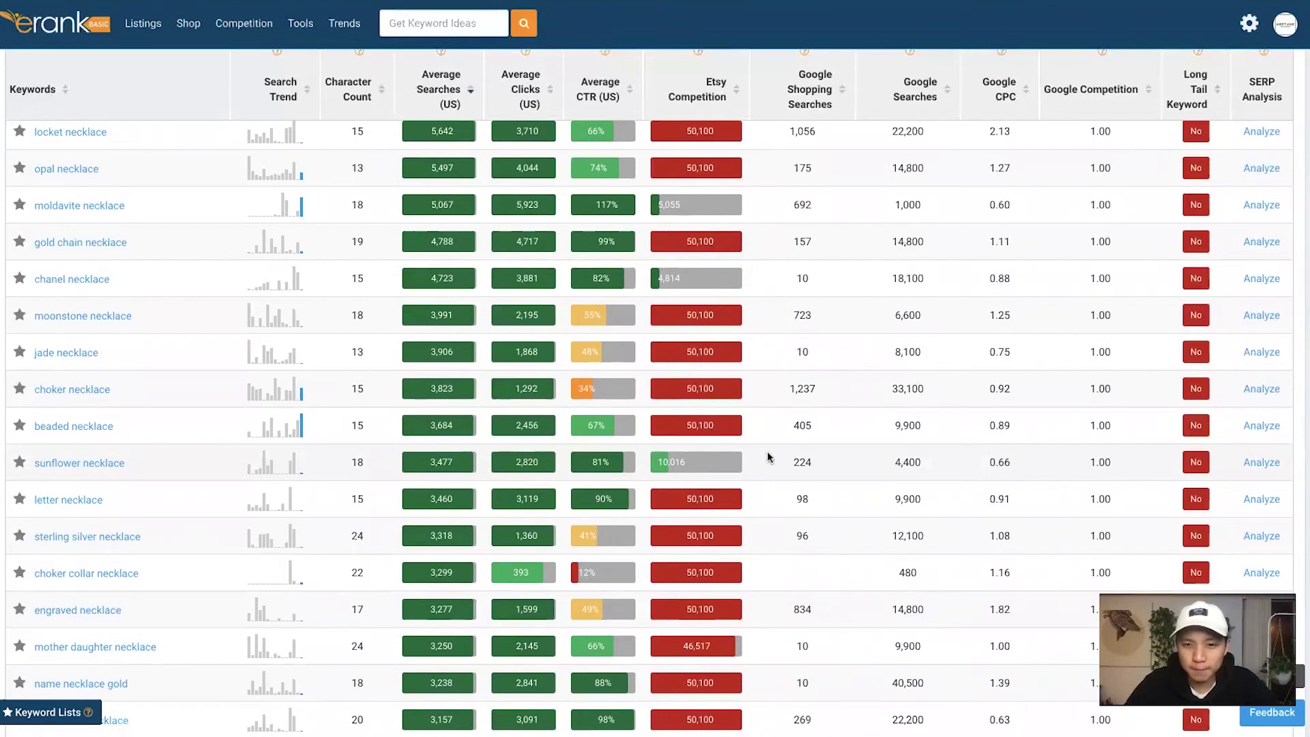
scroll(770, 458, down, 2)
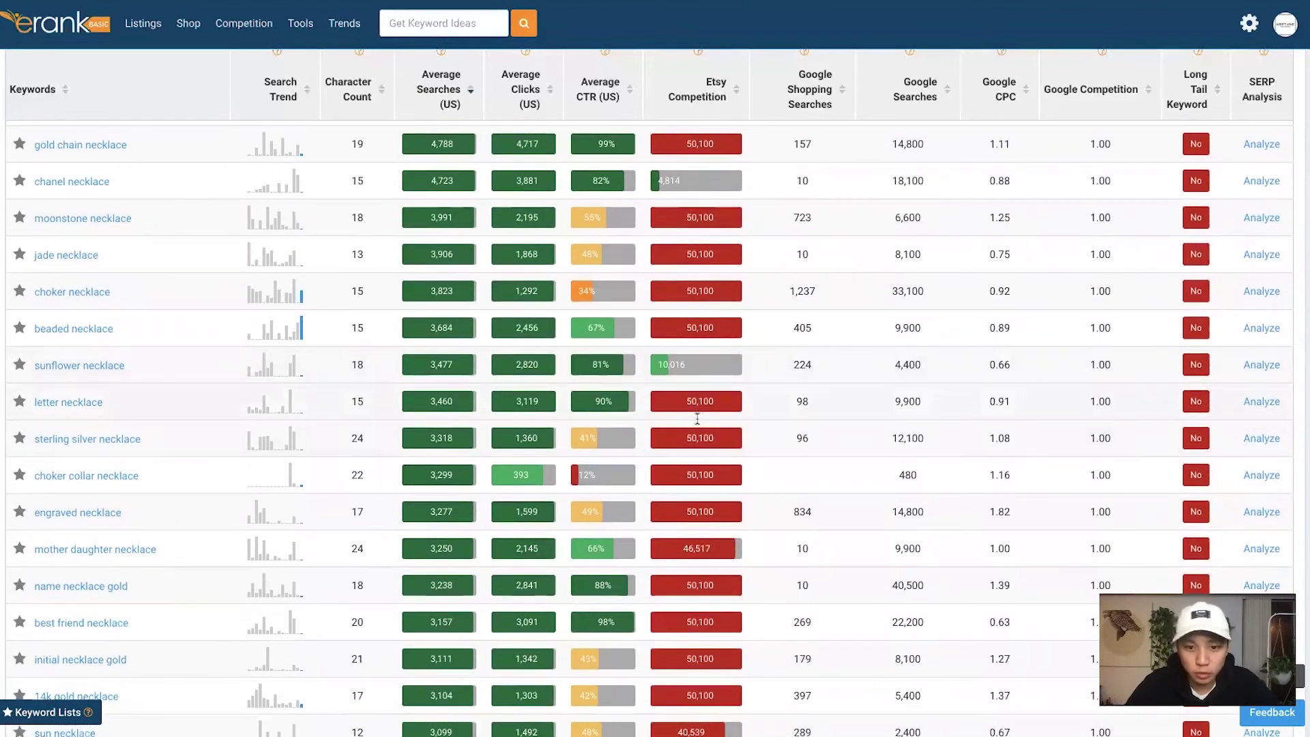
scroll(698, 418, down, 5)
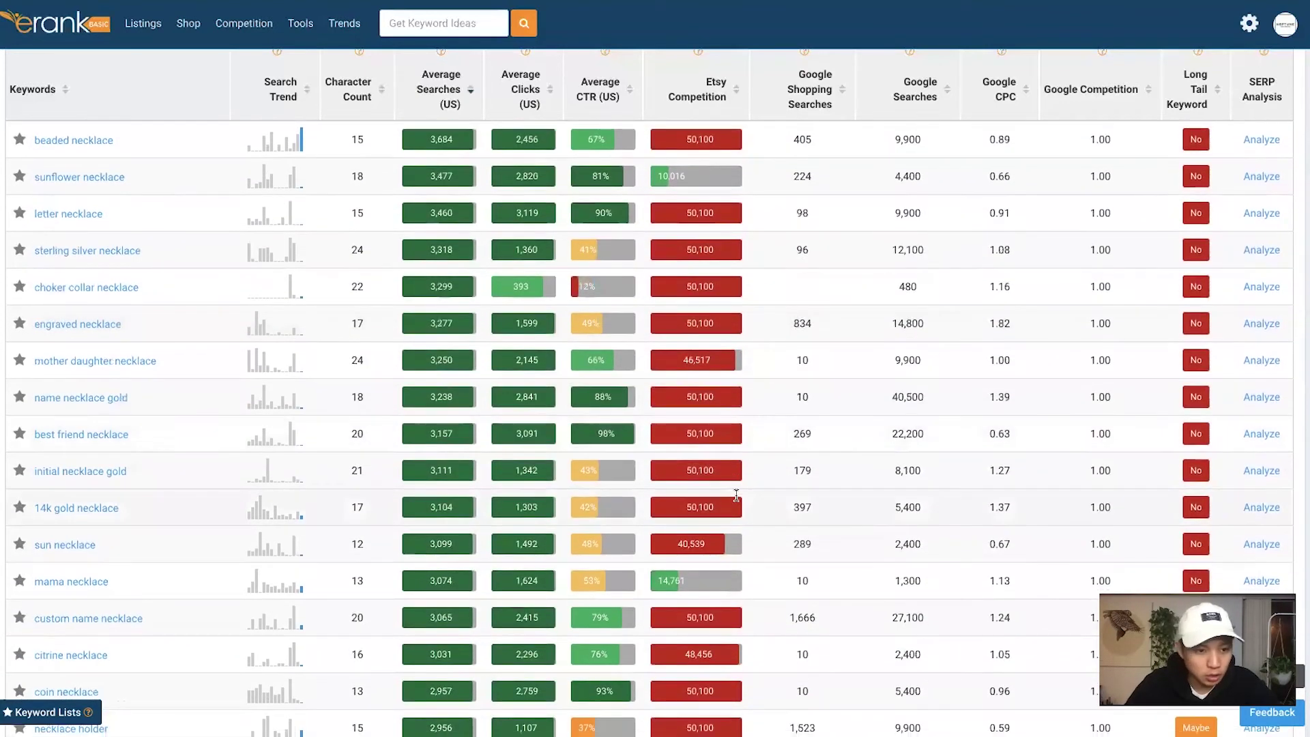
scroll(737, 496, down, 1)
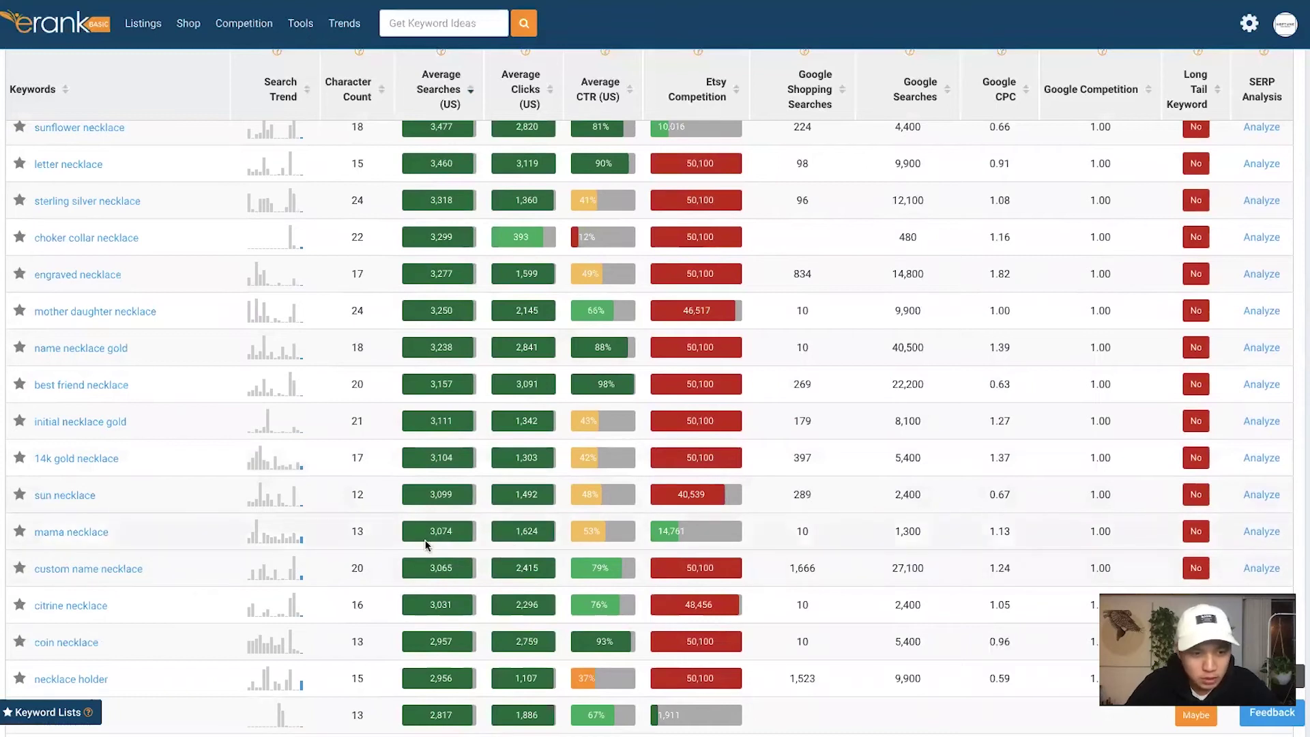
scroll(584, 530, down, 1)
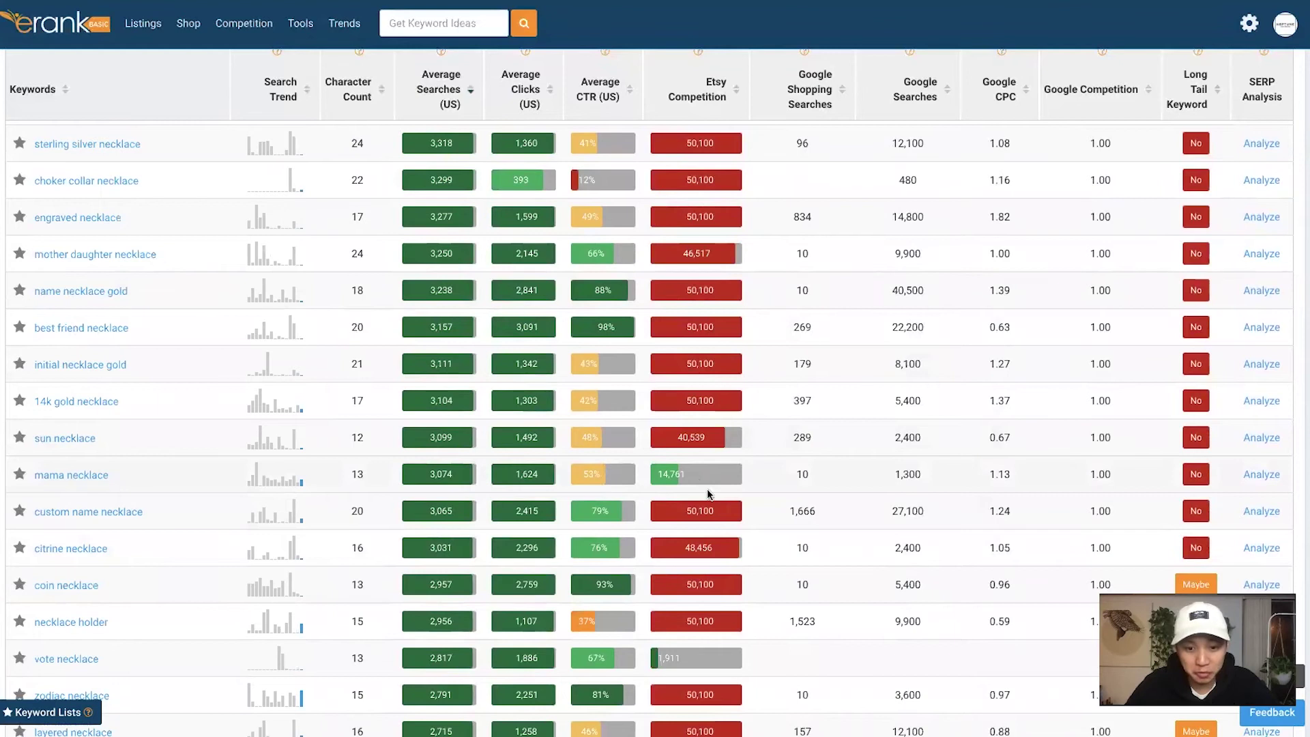
scroll(707, 489, down, 2)
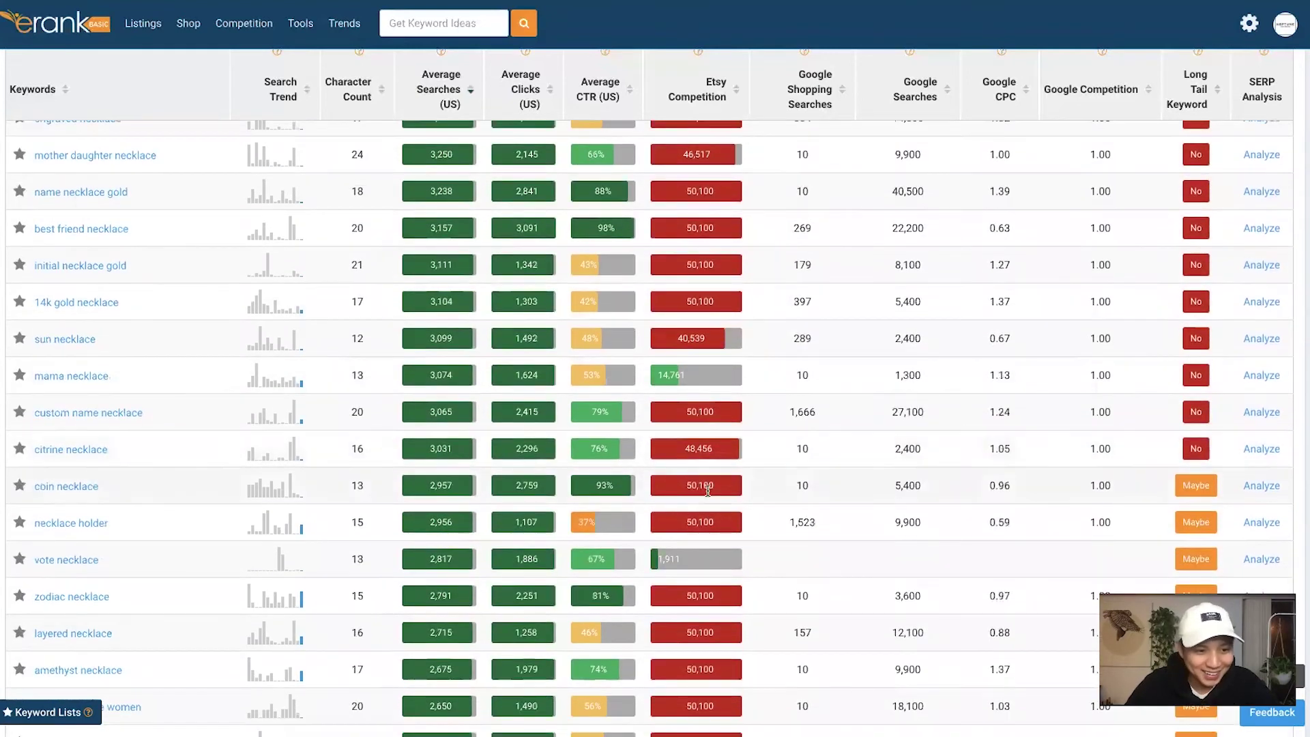
scroll(707, 488, down, 1)
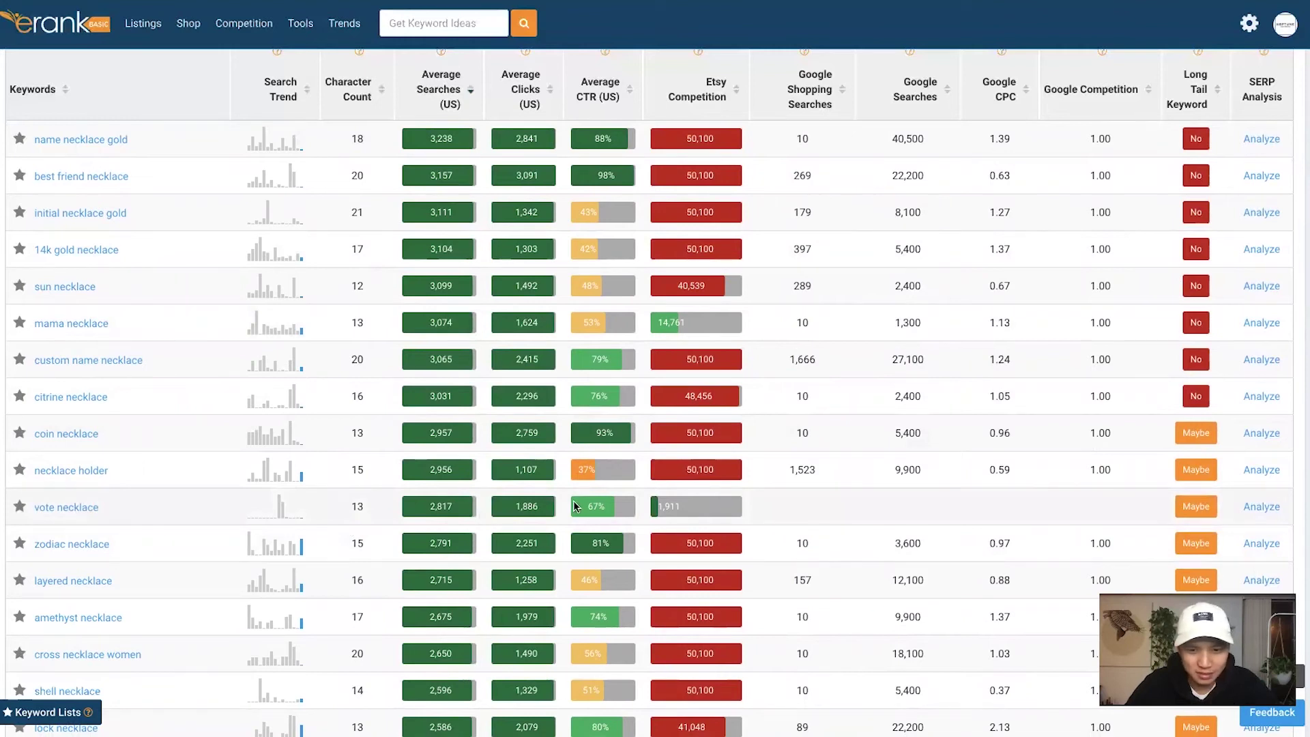
scroll(573, 506, down, 5)
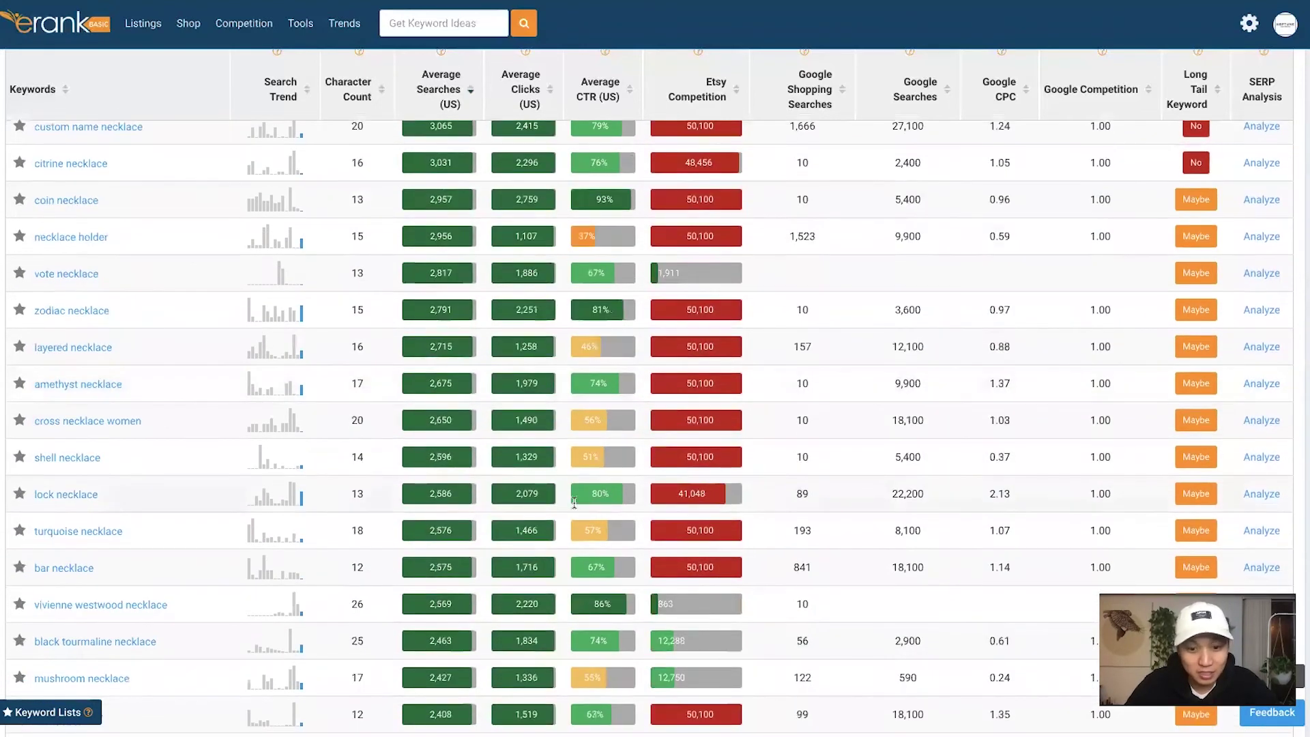
scroll(574, 502, down, 2)
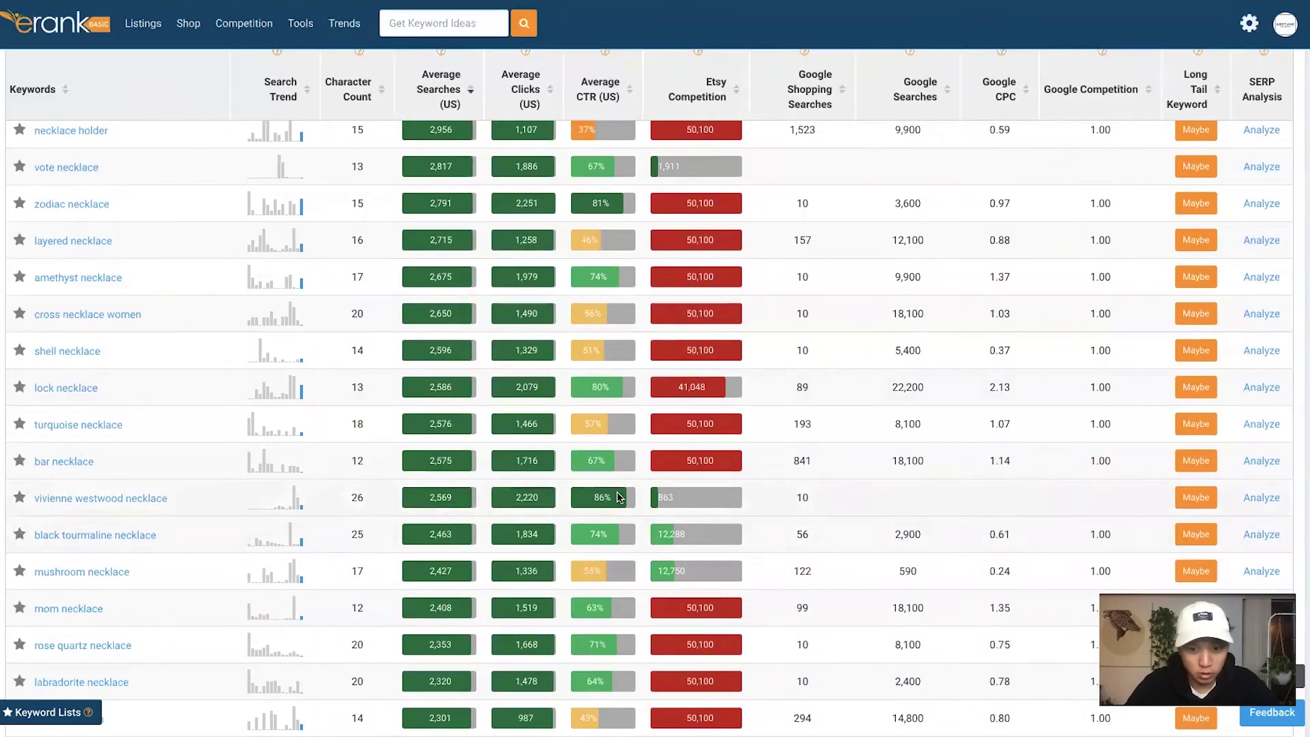
scroll(612, 532, down, 2)
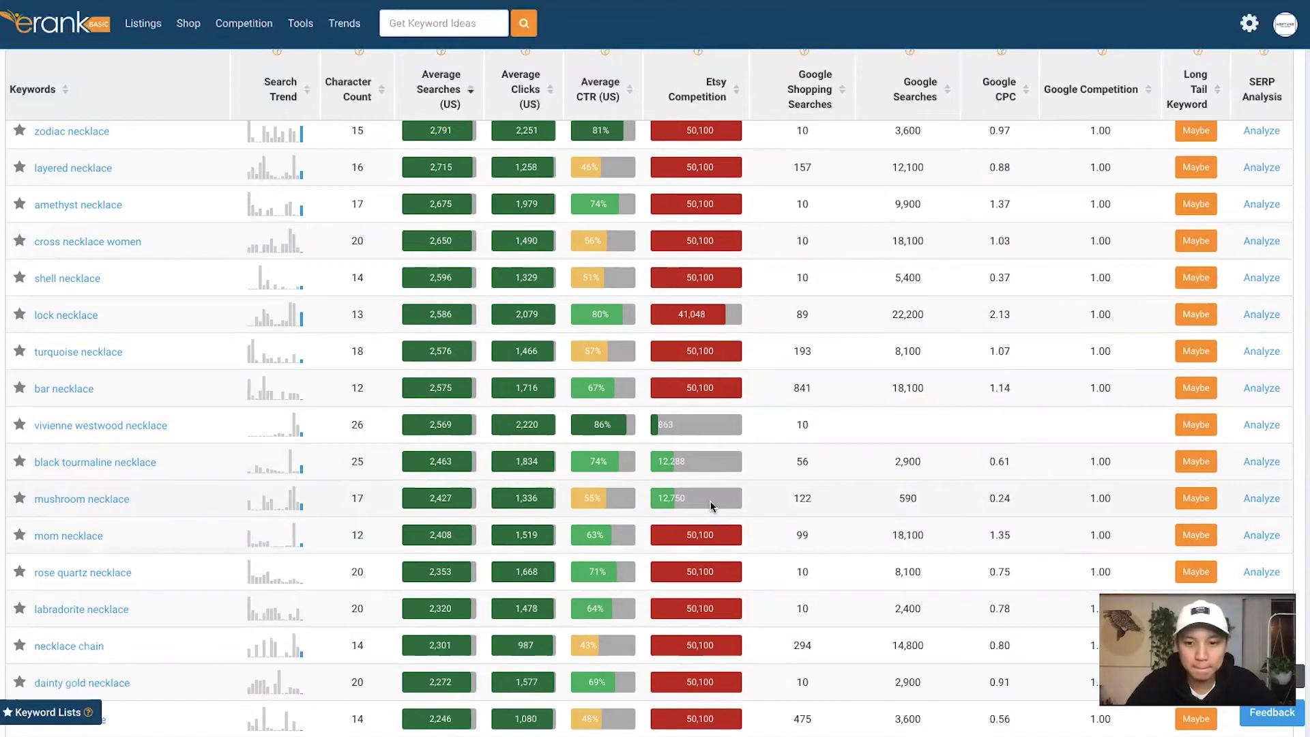
scroll(711, 506, down, 4)
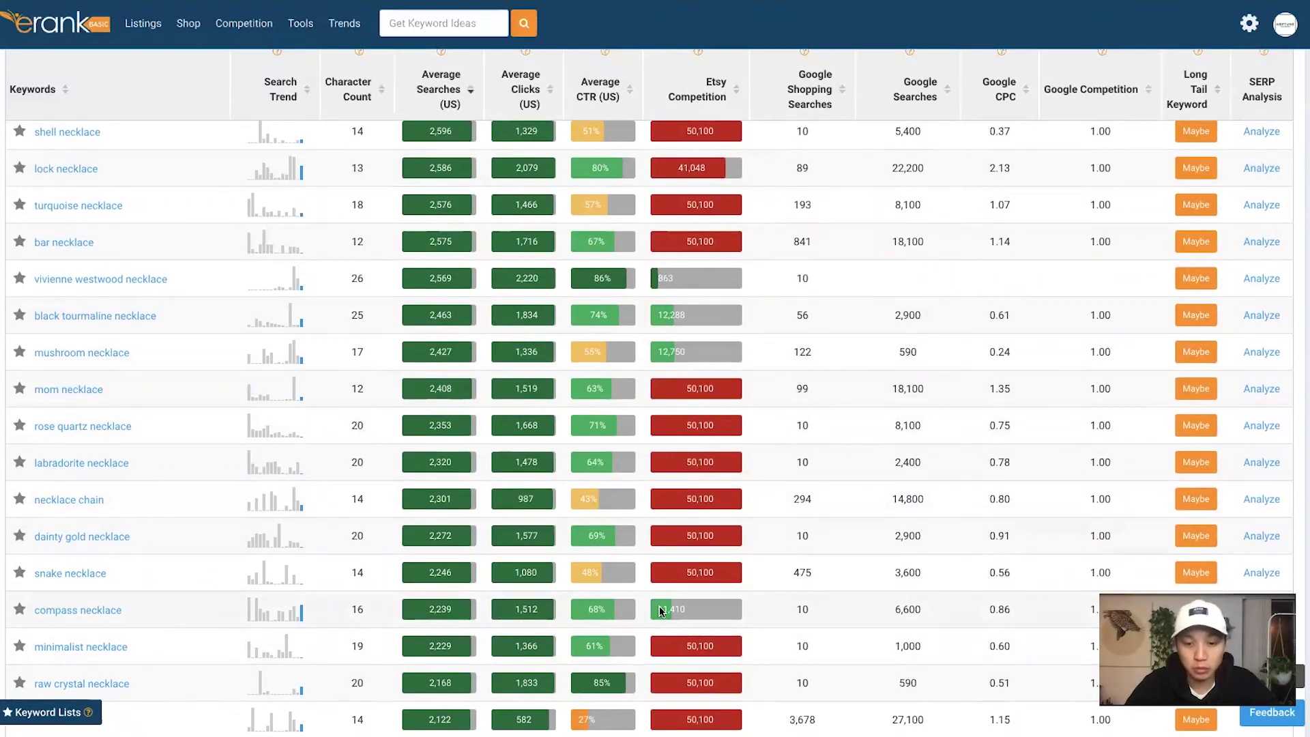
scroll(787, 591, down, 4)
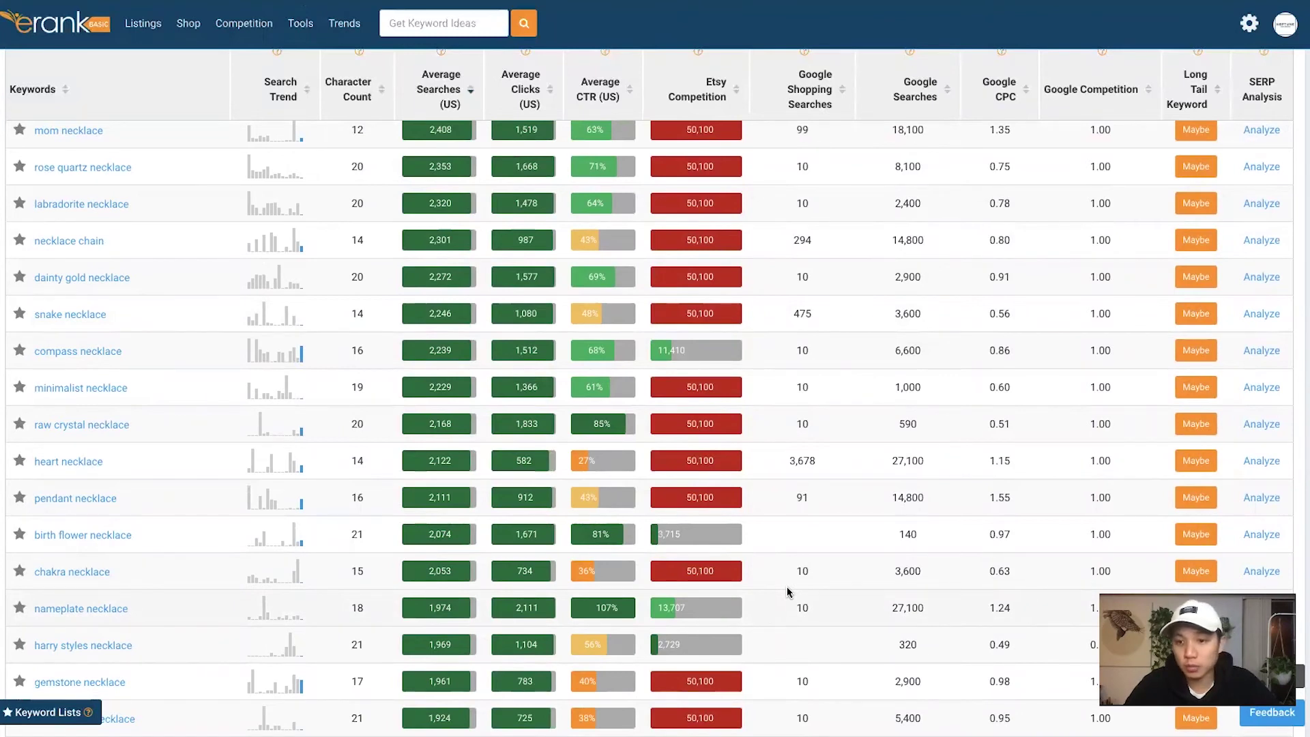
- Scroll back up to the sunflower necklace row, showing 10,016 competition
scroll(787, 591, up, 14)
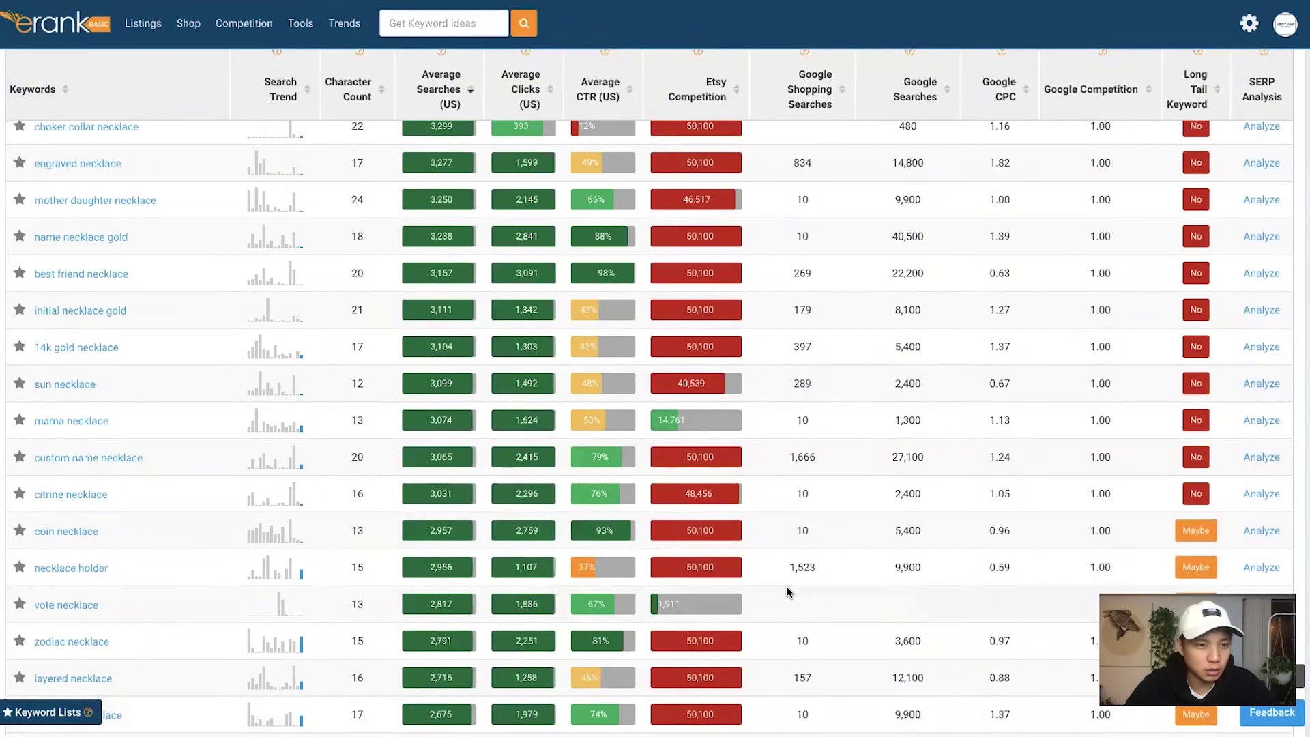
scroll(788, 591, up, 2)
scroll(787, 591, up, 1)
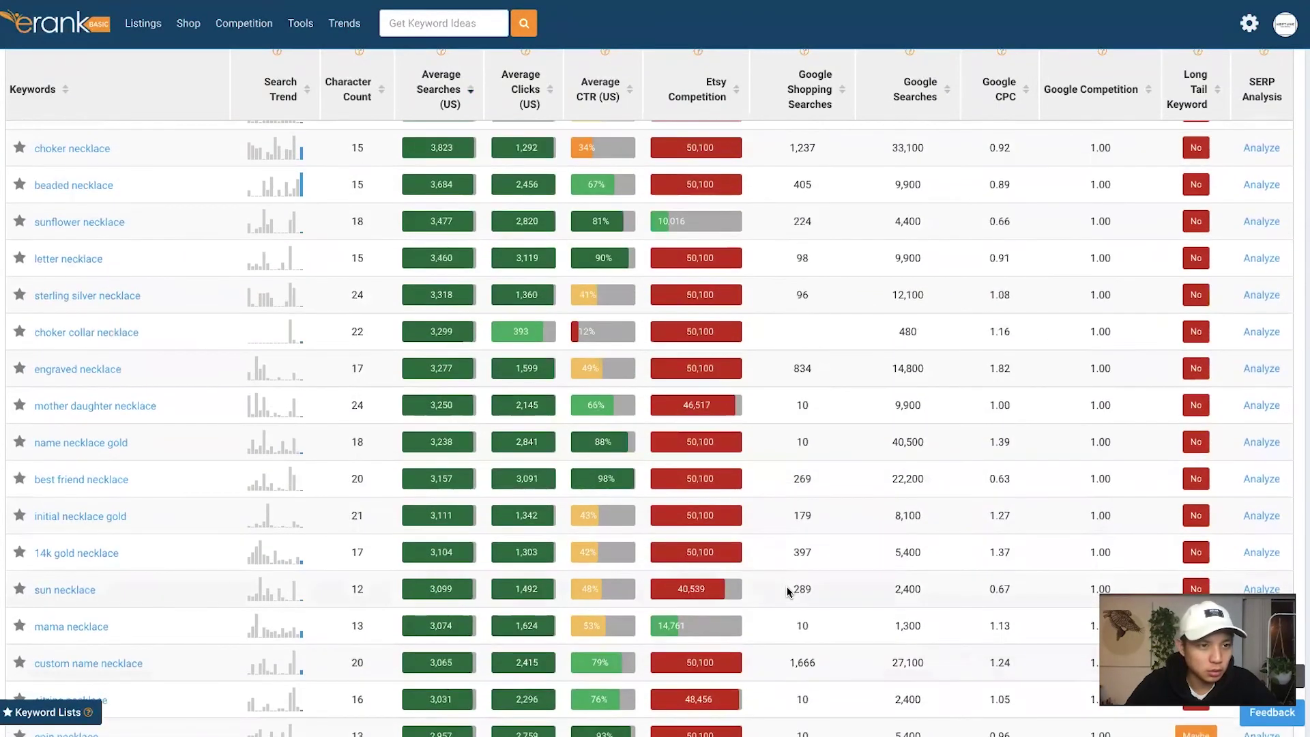
scroll(788, 591, up, 2)
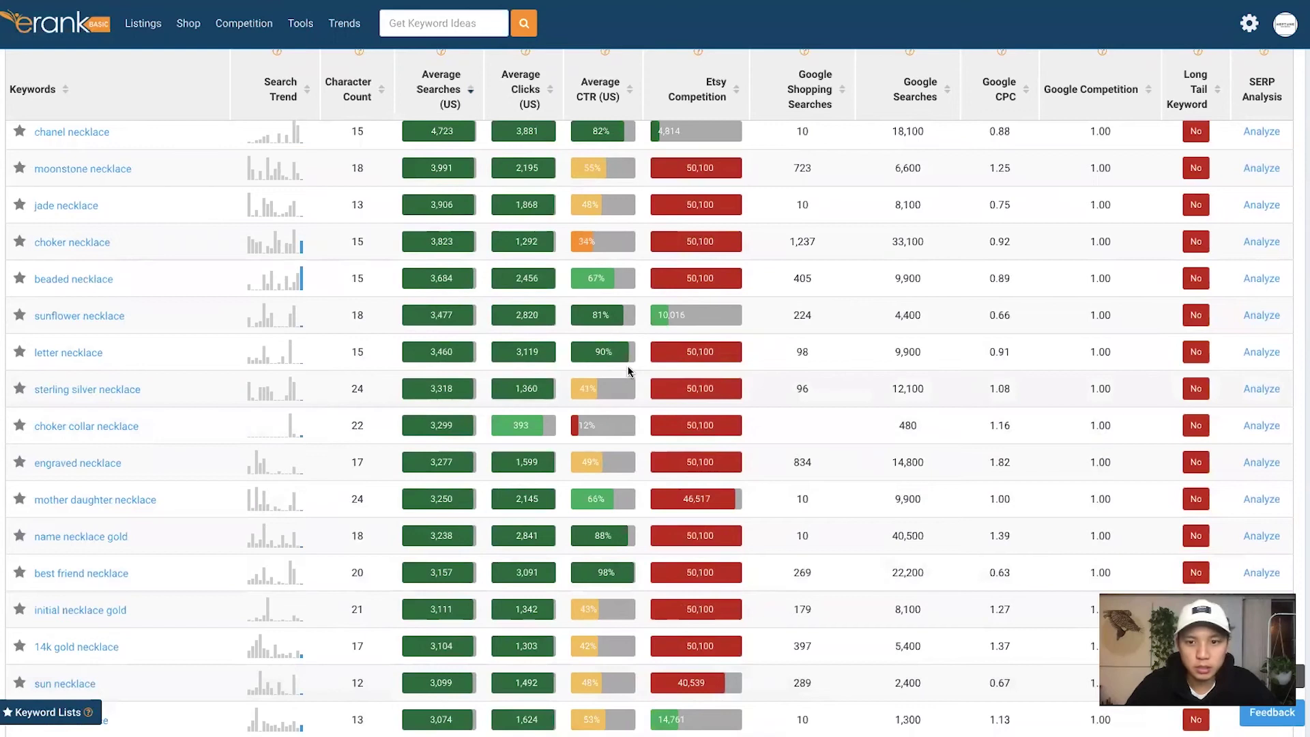
- Analyze sunflower necklace and scroll down to its Keyword Ideas table, where sunflower jewelry shows 336 searches
click(1261, 316)
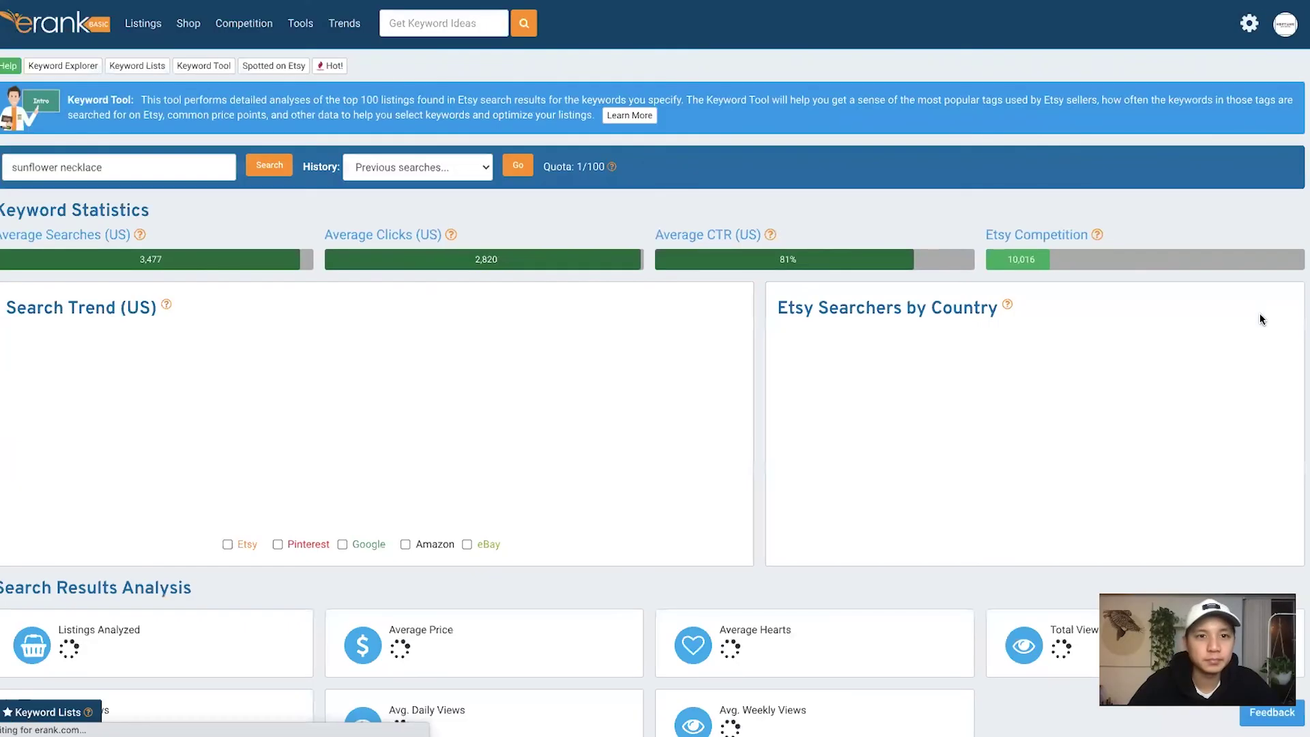
mouse_move(484, 487)
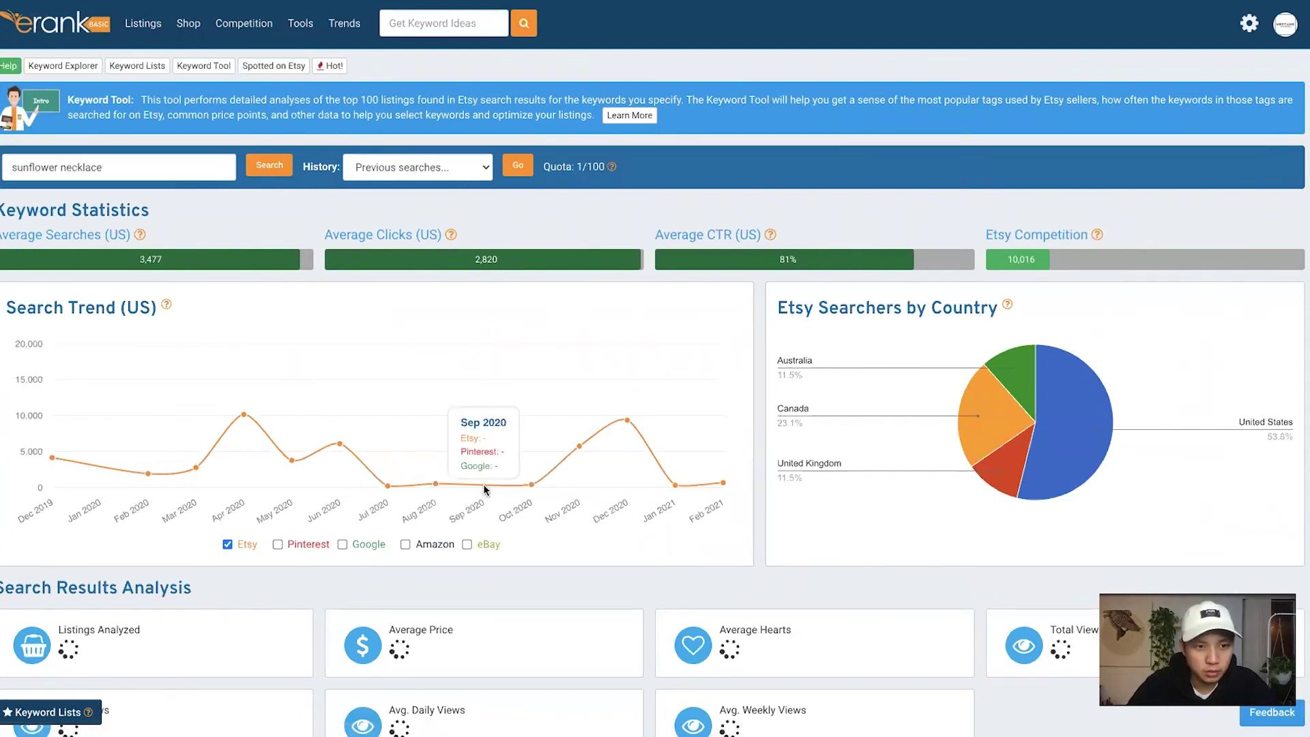
scroll(484, 486, down, 1)
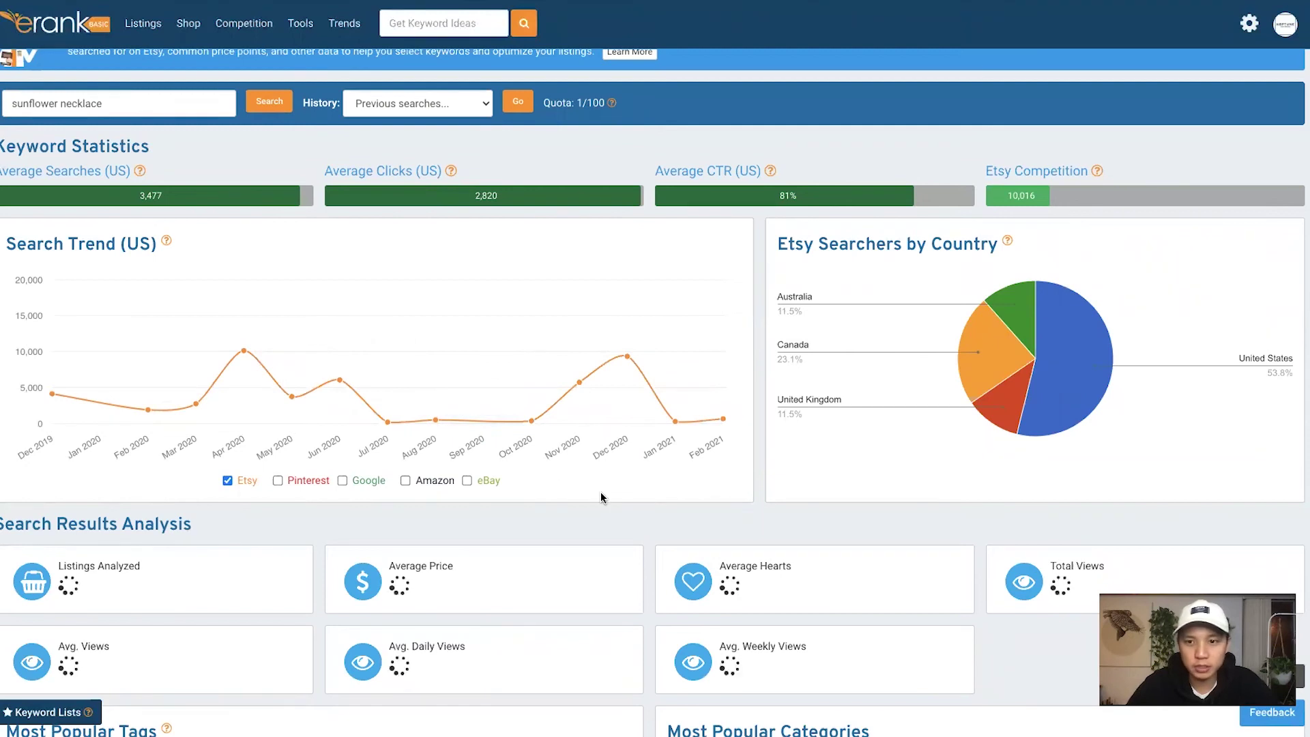
scroll(600, 497, down, 3)
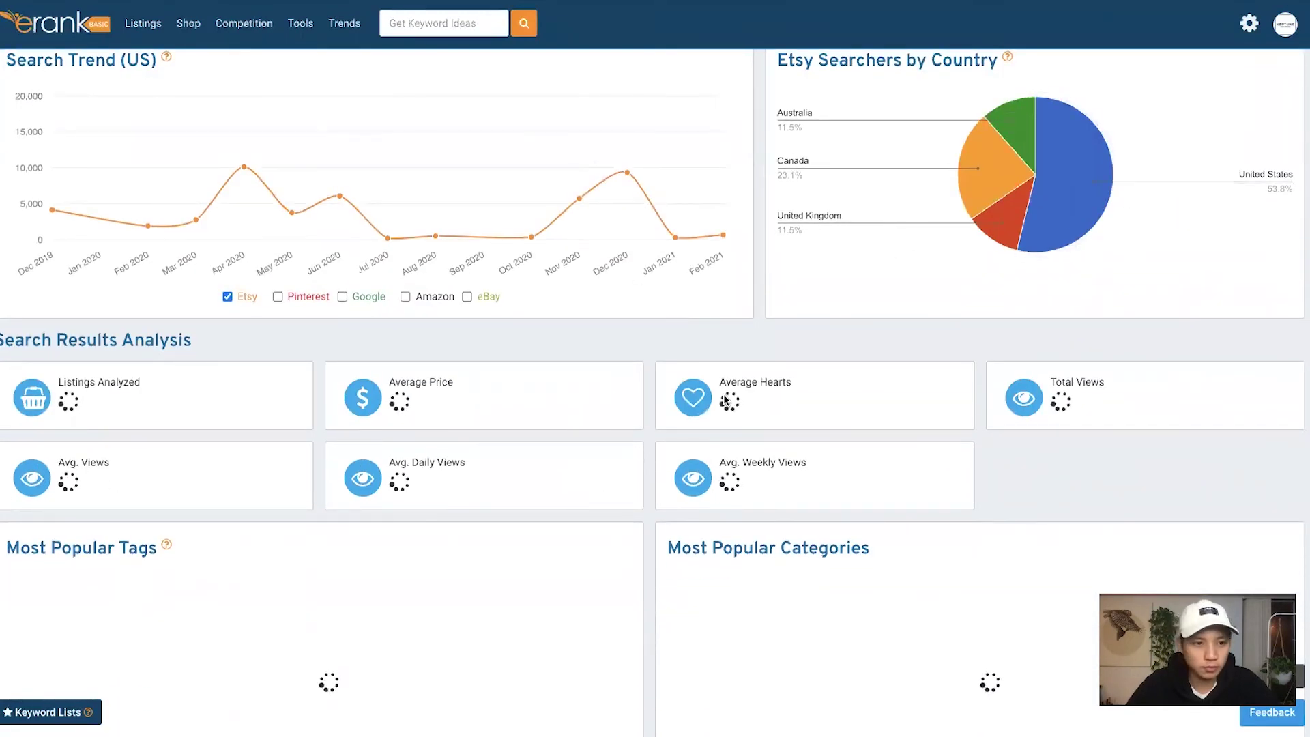
scroll(725, 400, down, 1)
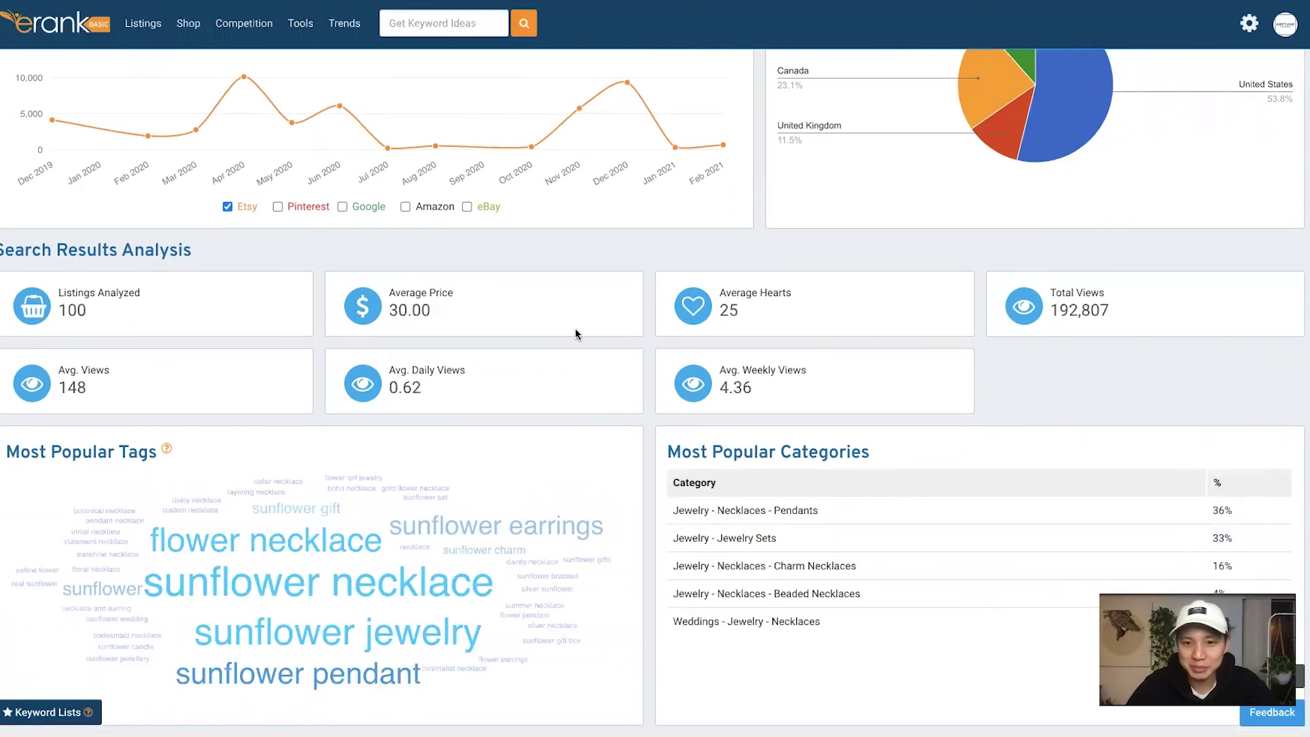
scroll(575, 329, down, 1)
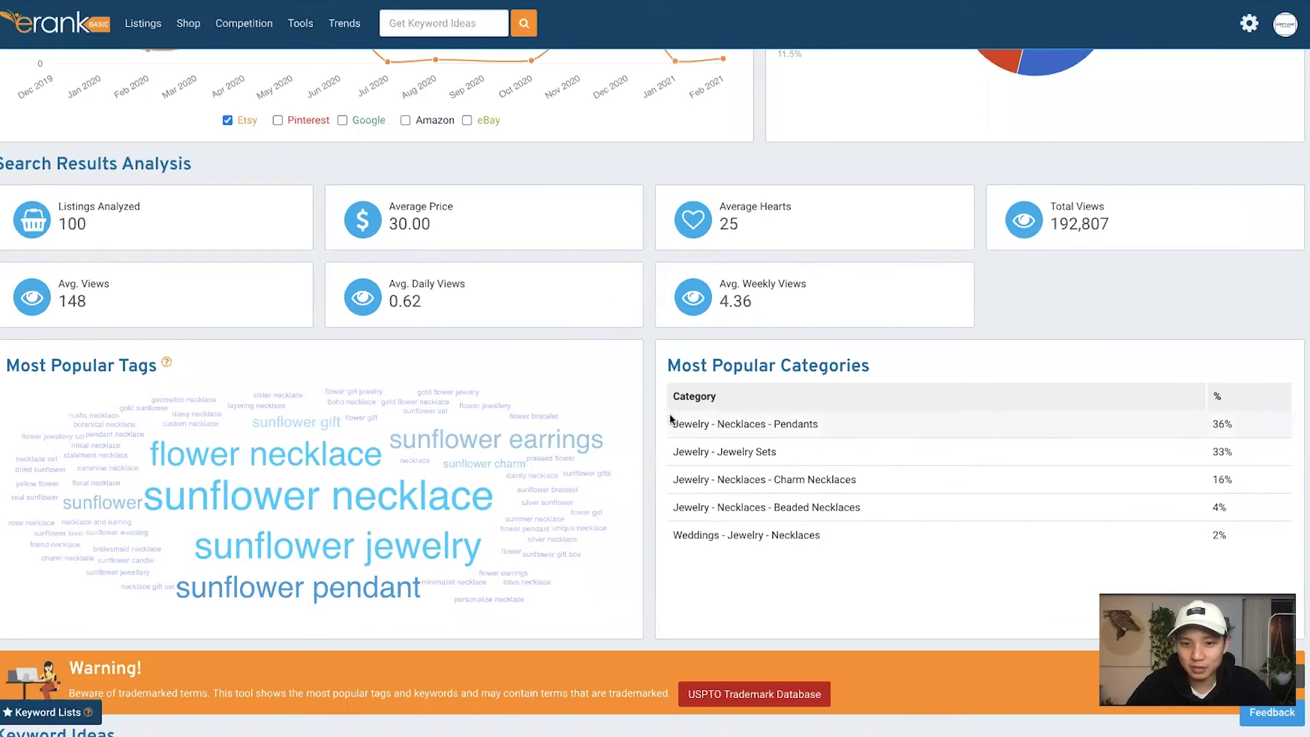
scroll(670, 414, down, 6)
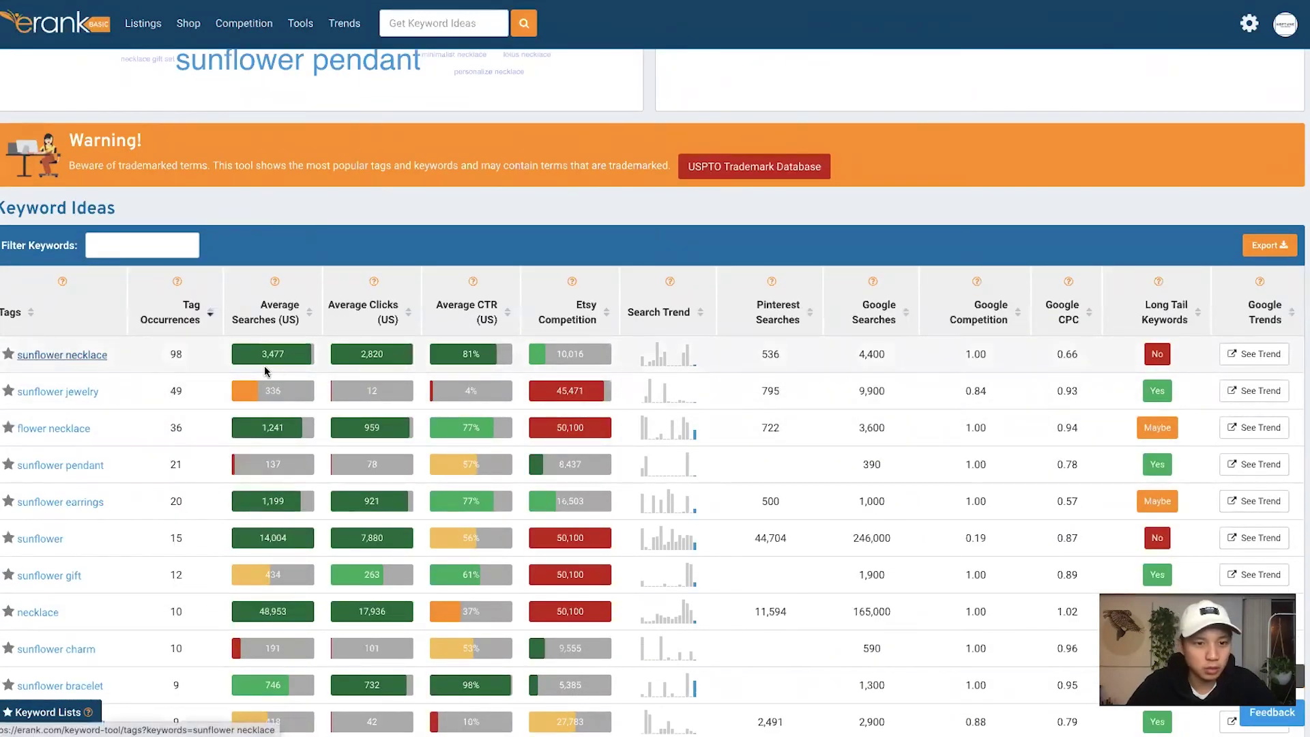
scroll(135, 323, down, 2)
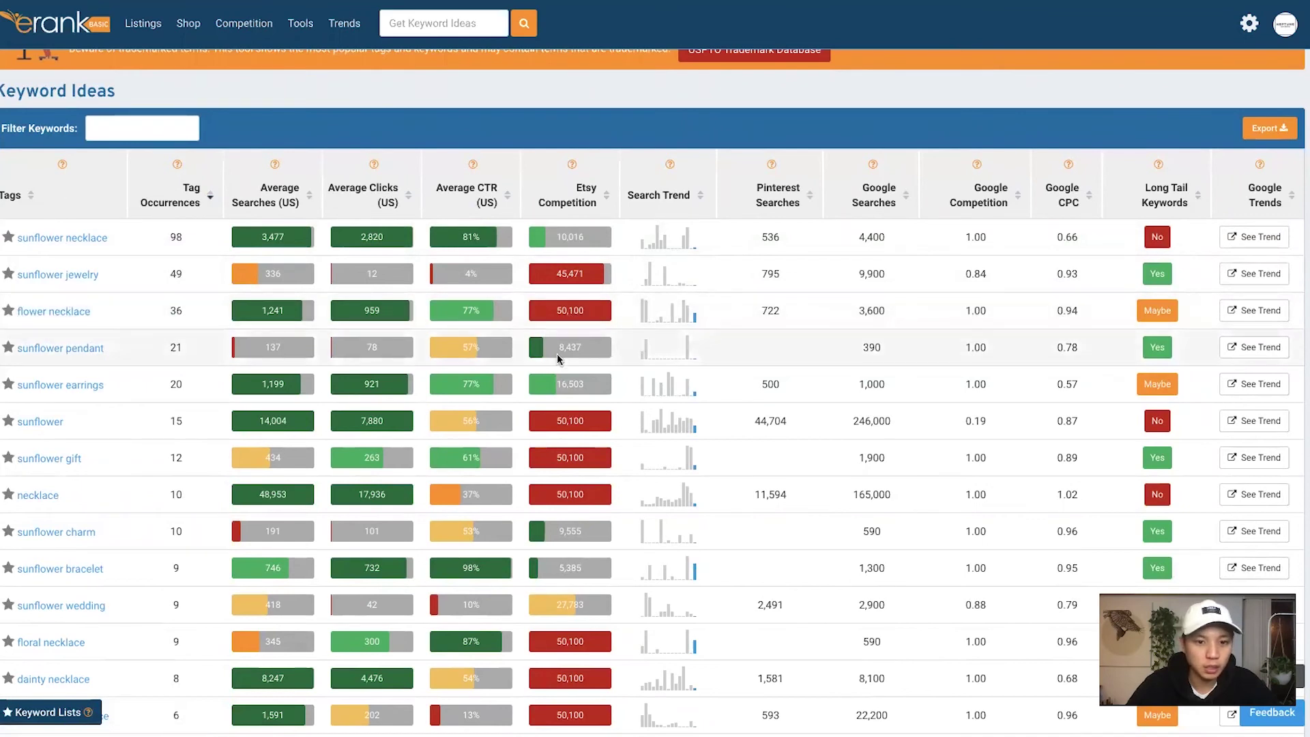
scroll(557, 348, down, 2)
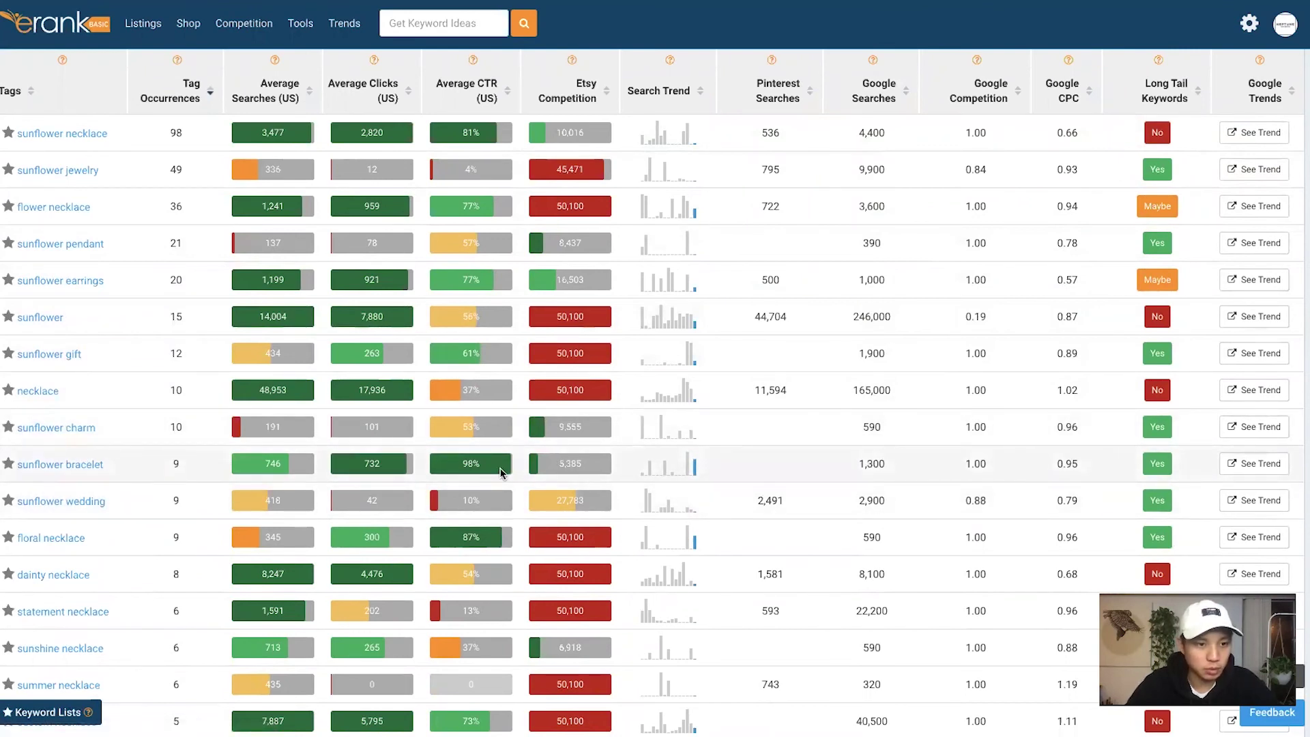
scroll(538, 470, down, 7)
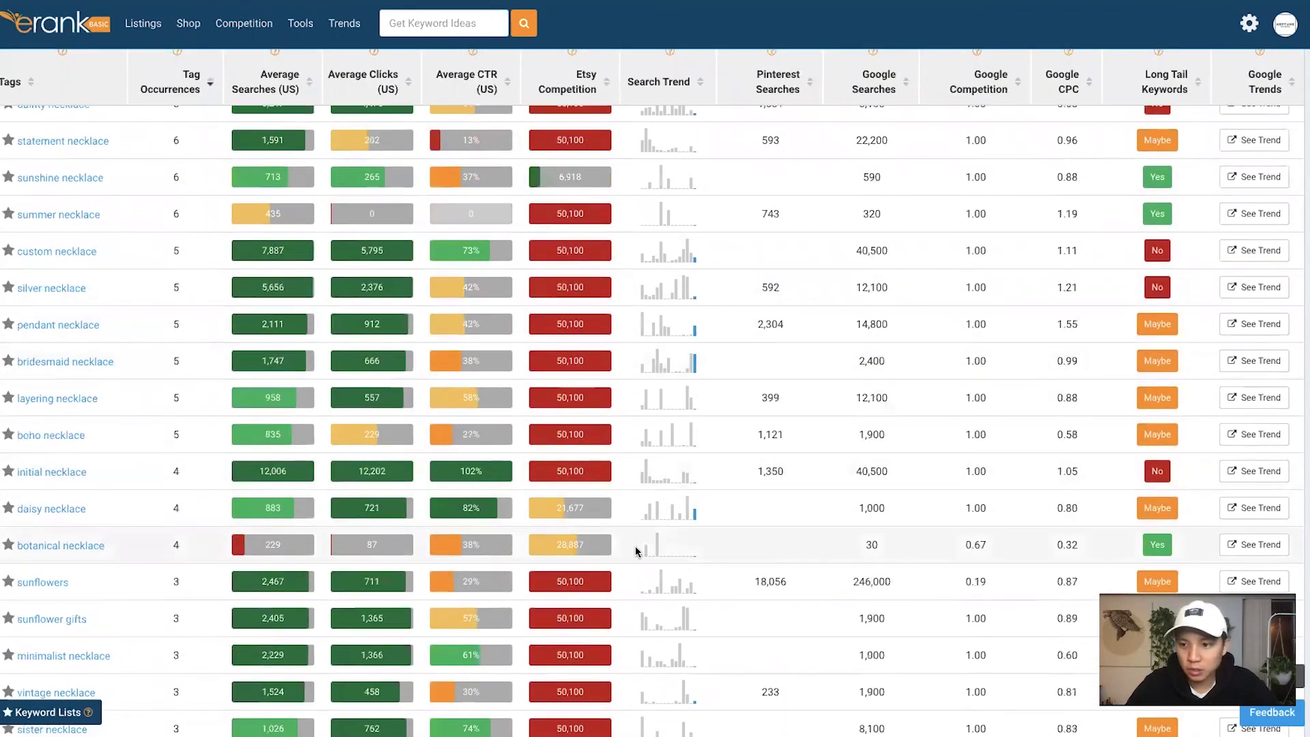
scroll(638, 551, down, 2)
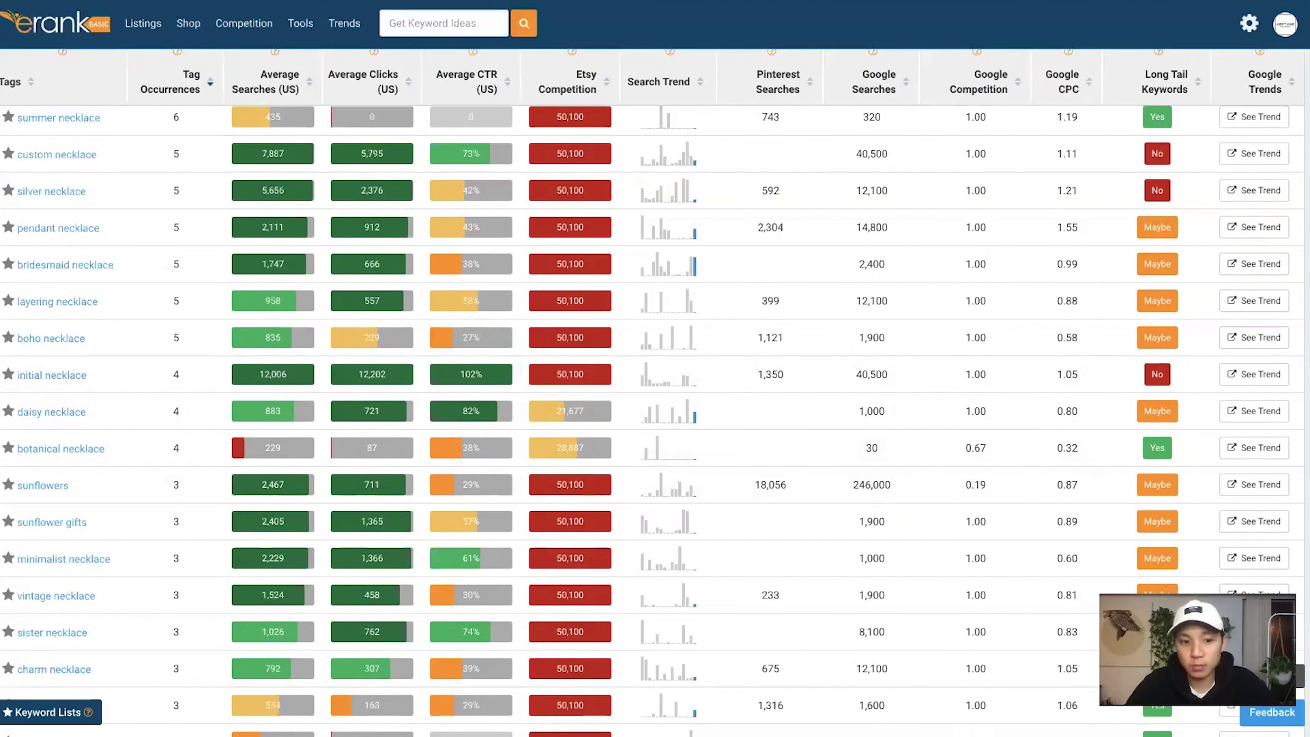
scroll(384, 374, down, 4)
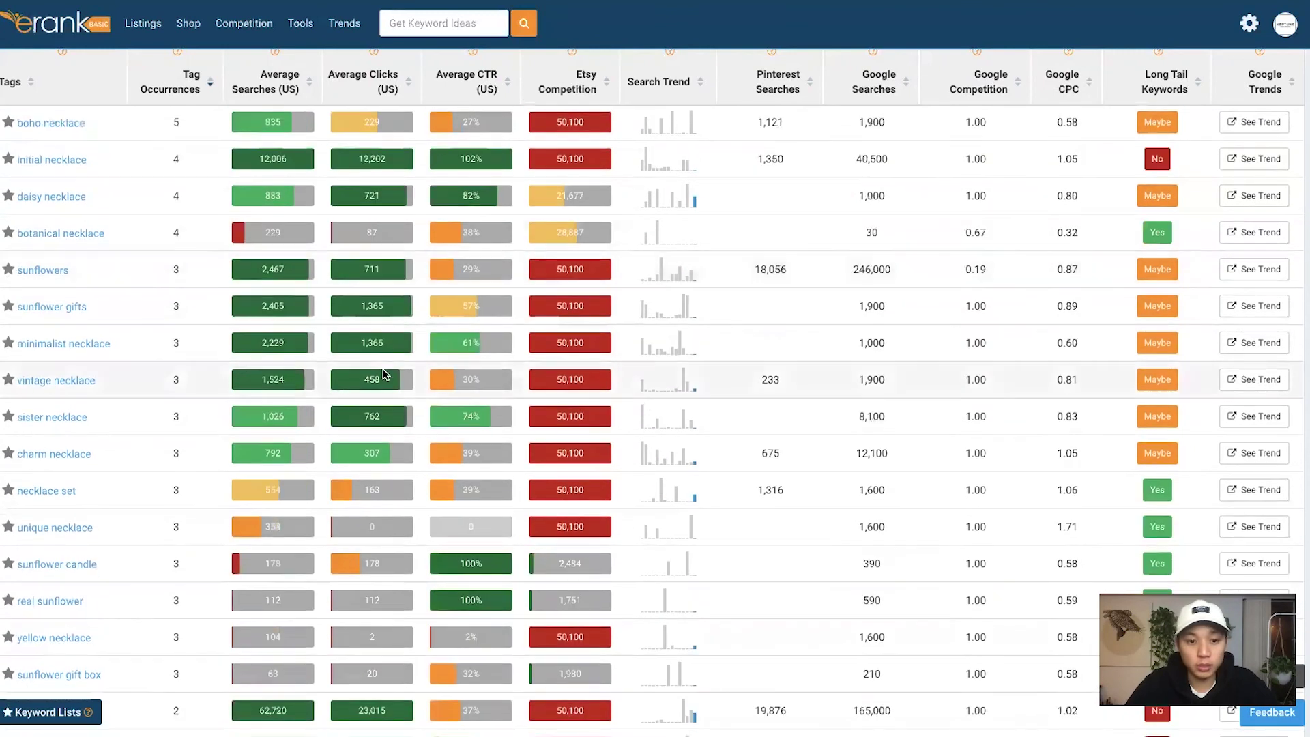
scroll(384, 374, down, 5)
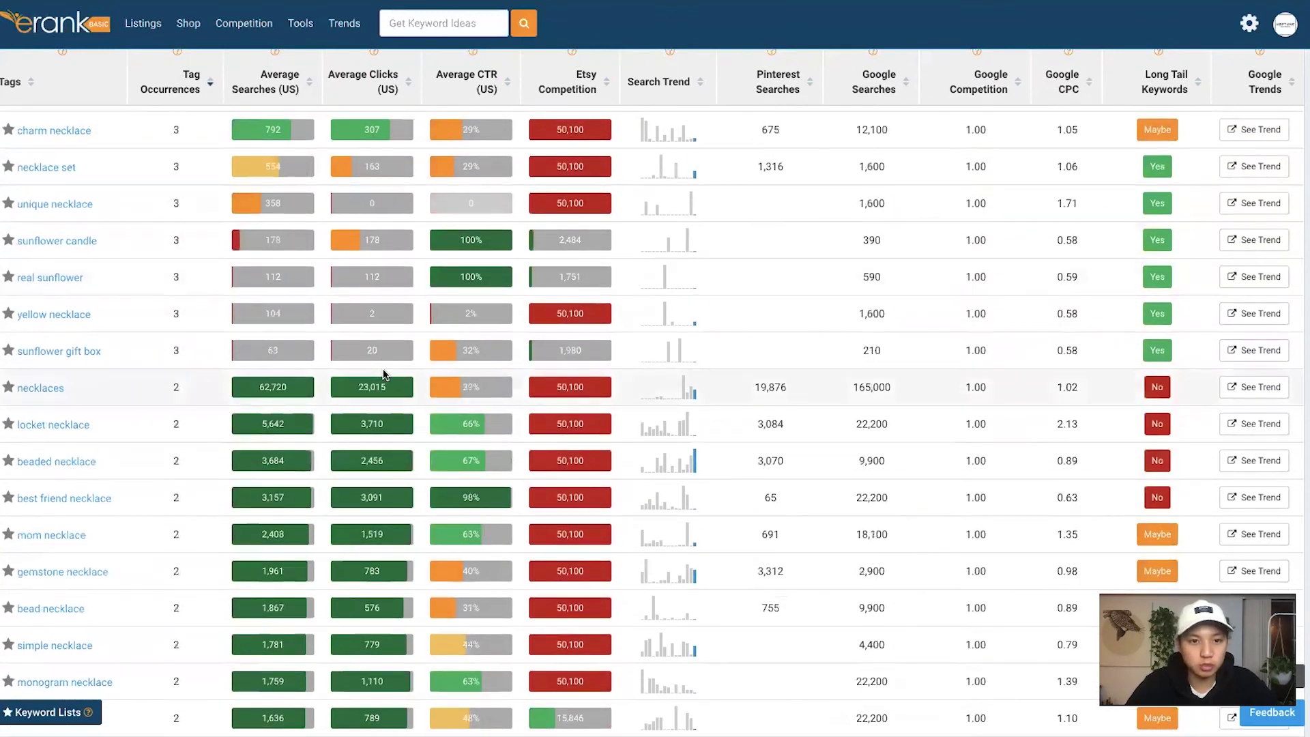
scroll(385, 374, down, 6)
scroll(384, 374, up, 7)
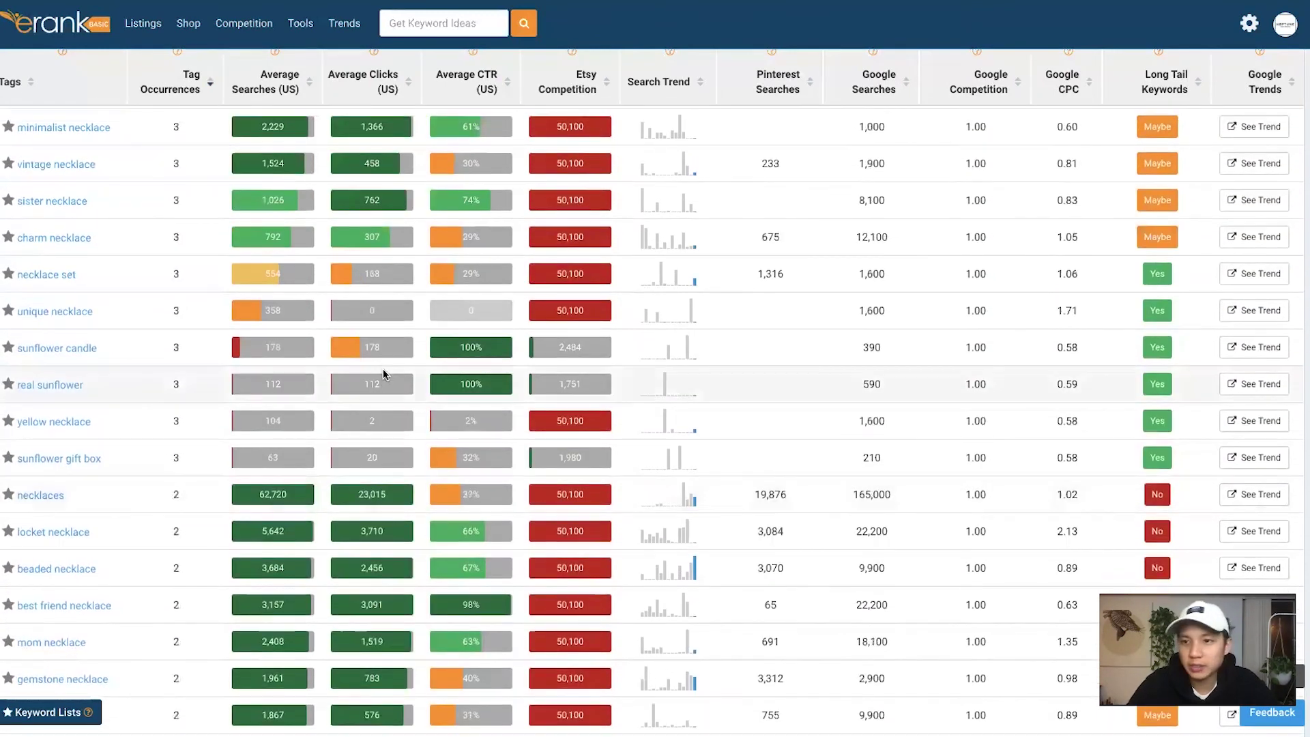
scroll(384, 374, up, 5)
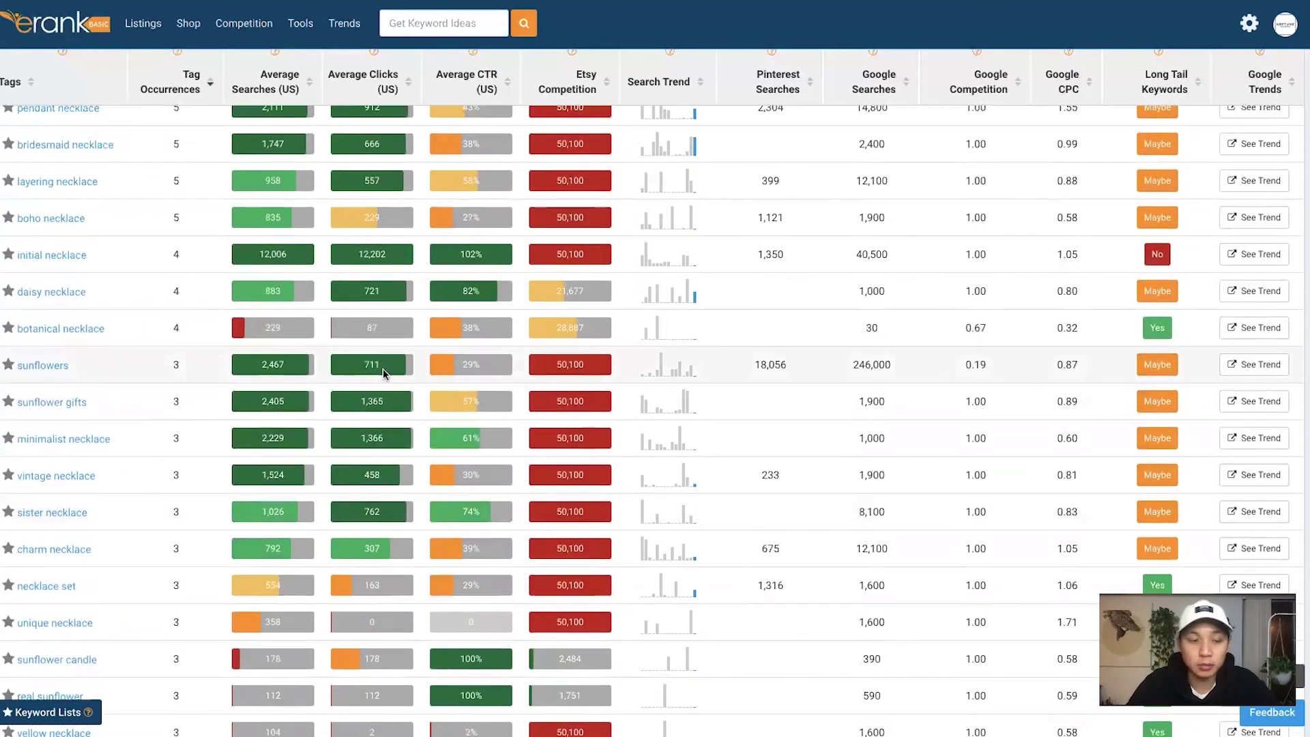
scroll(384, 374, up, 8)
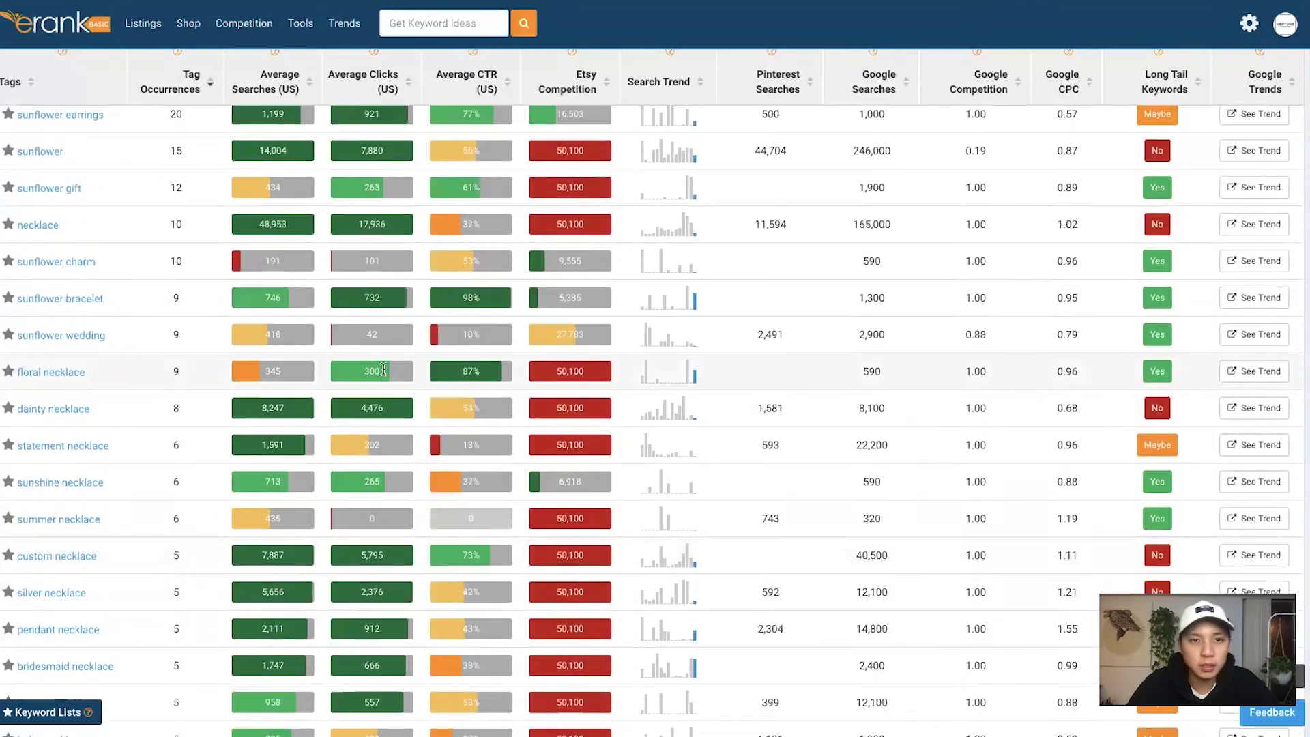
scroll(384, 370, up, 6)
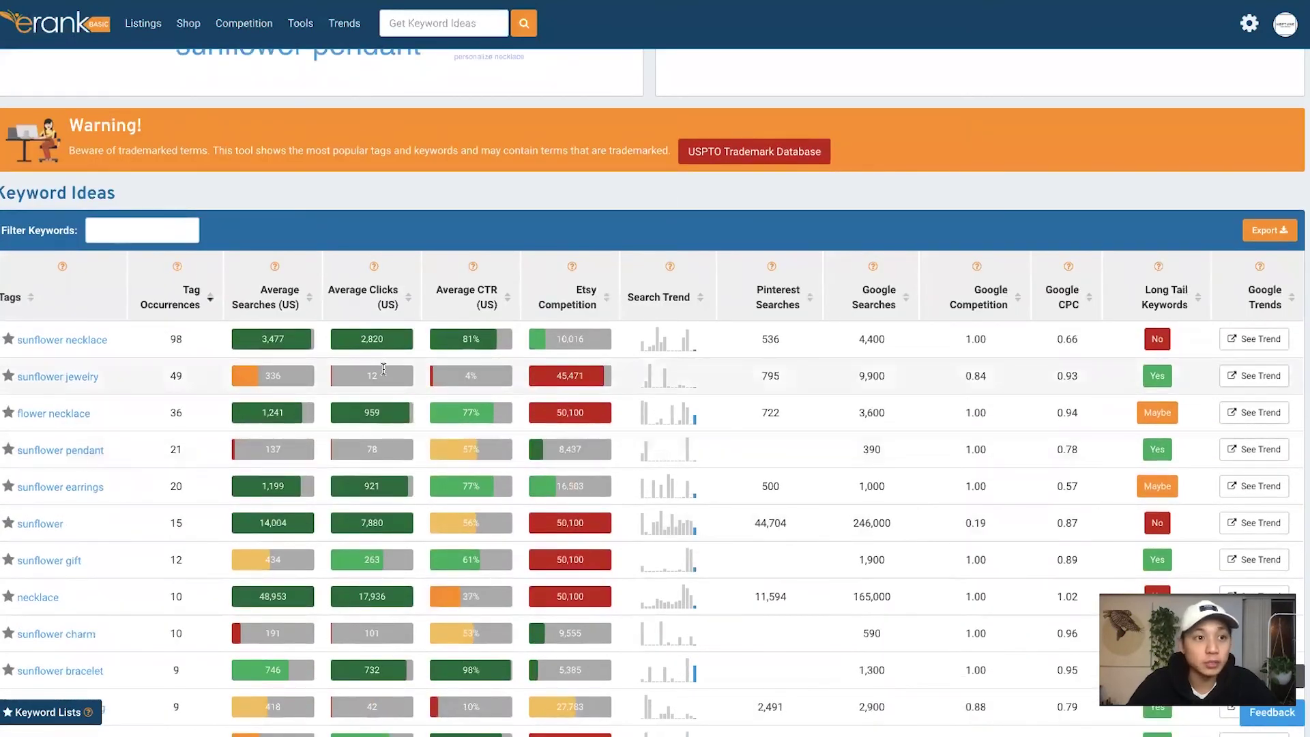